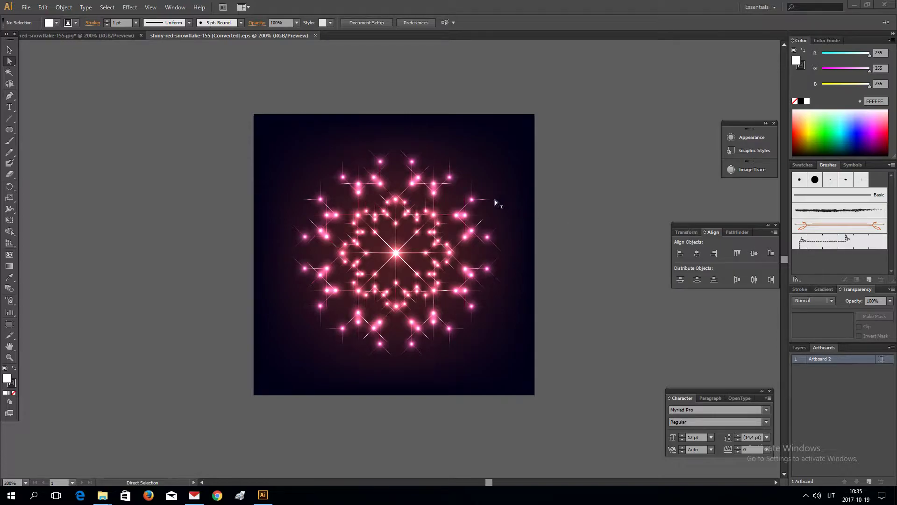
- Close the converted snowflake EPS and cover the blank artboard with a 300 by 300 px rectangle
{"action": "left_click", "coordinate": [460, 188]}
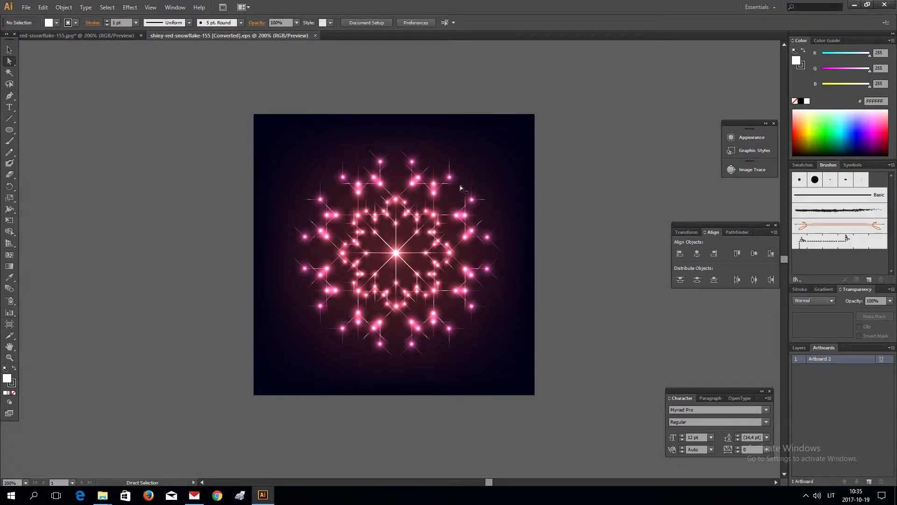
{"action": "left_click", "coordinate": [316, 35]}
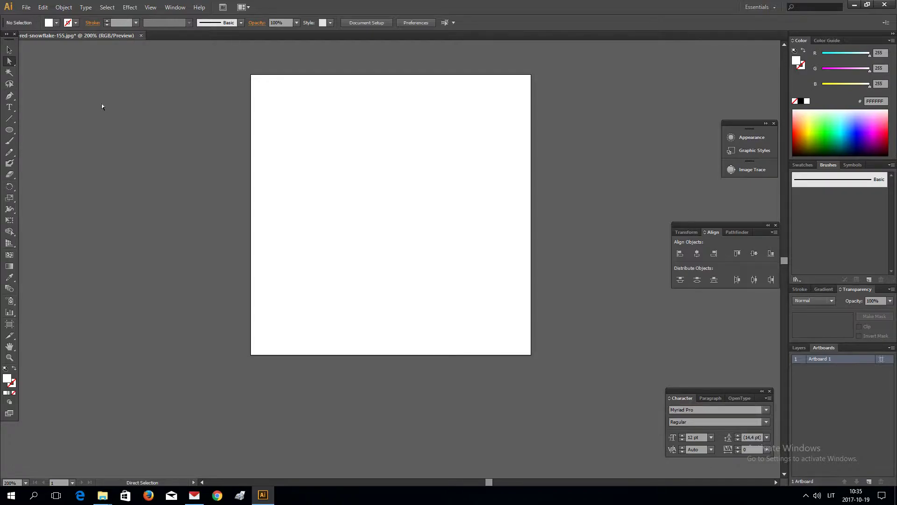
{"action": "left_click", "coordinate": [10, 131]}
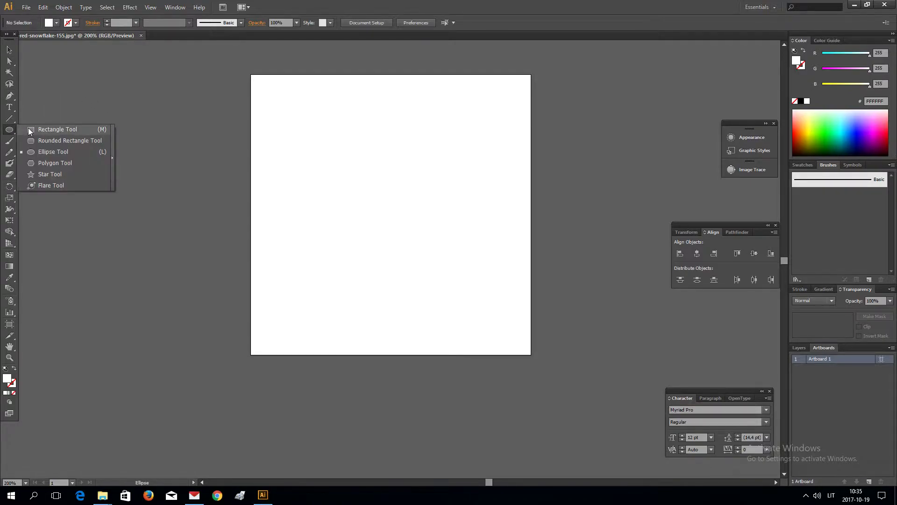
{"action": "left_click", "coordinate": [57, 129]}
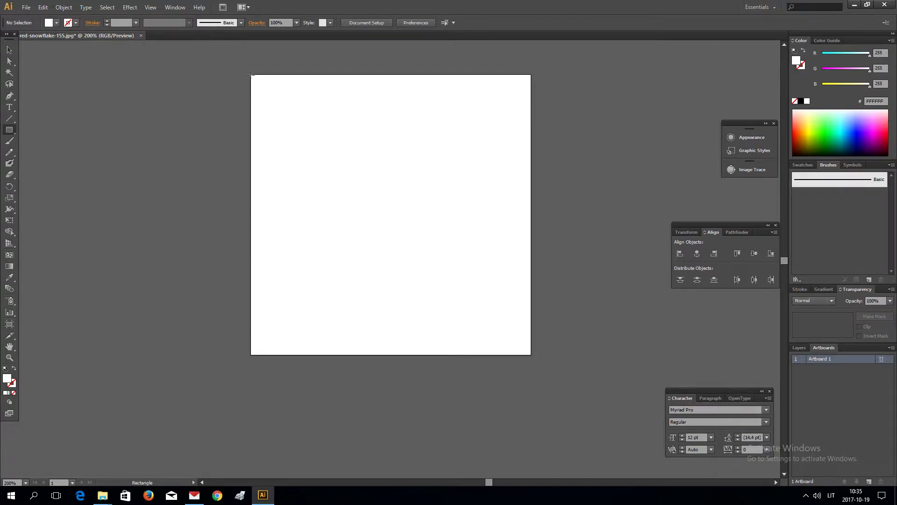
{"action": "left_click", "coordinate": [250, 74]}
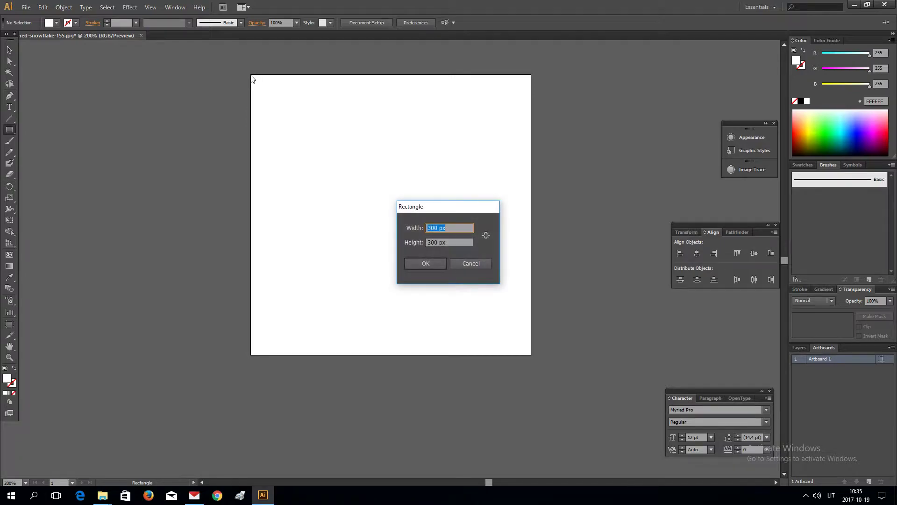
{"action": "left_click", "coordinate": [434, 264]}
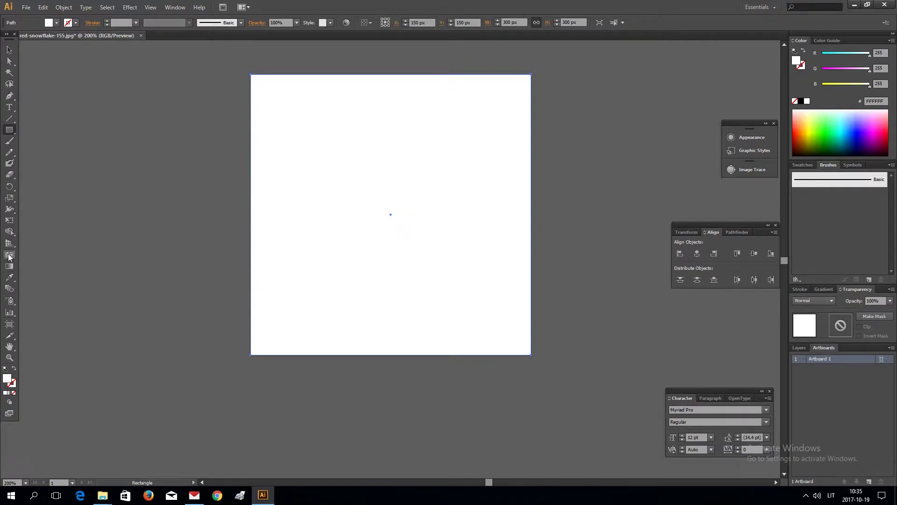
- Add a gradient mesh point at the rectangle's centre and colour the whole mesh dark navy, 00002A
{"action": "left_click", "coordinate": [9, 254]}
{"action": "left_click", "coordinate": [391, 214]}
{"action": "left_click", "coordinate": [9, 50]}
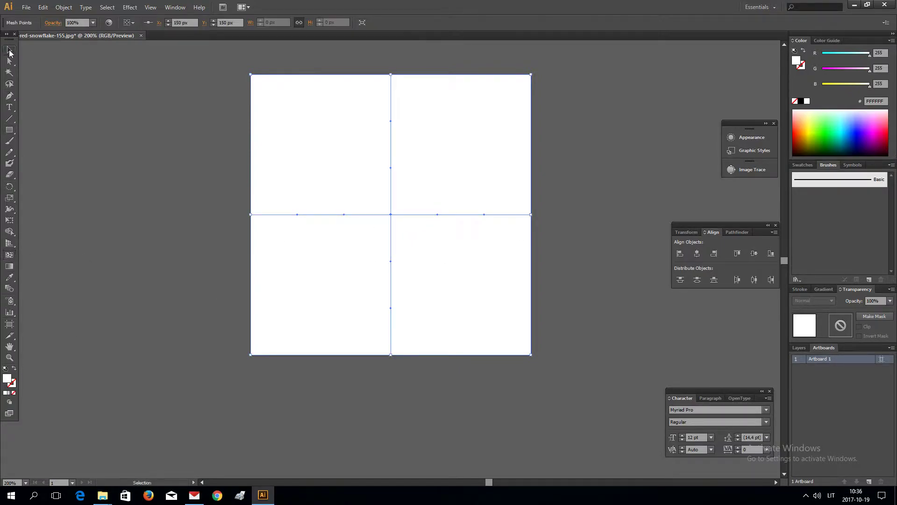
{"action": "left_click_drag", "start_coordinate": [834, 70], "coordinate": [822, 54]}
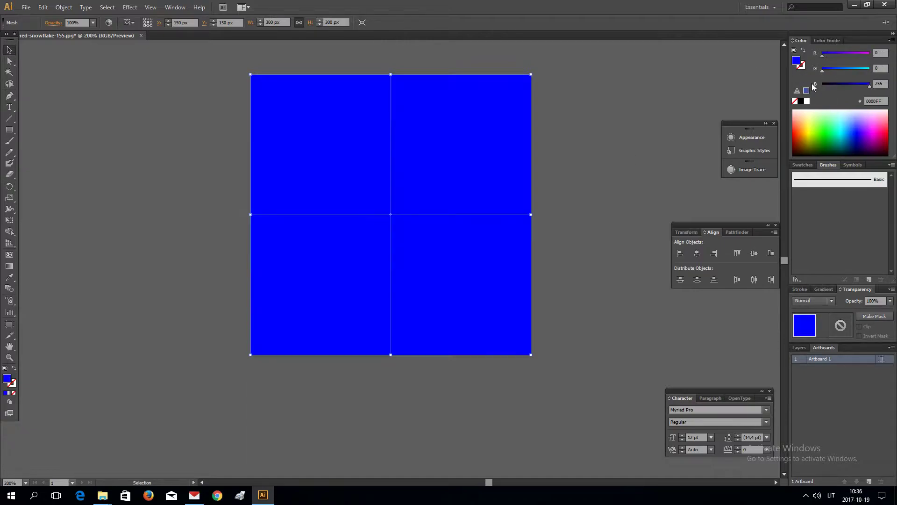
{"action": "left_click_drag", "start_coordinate": [831, 86], "coordinate": [830, 86]}
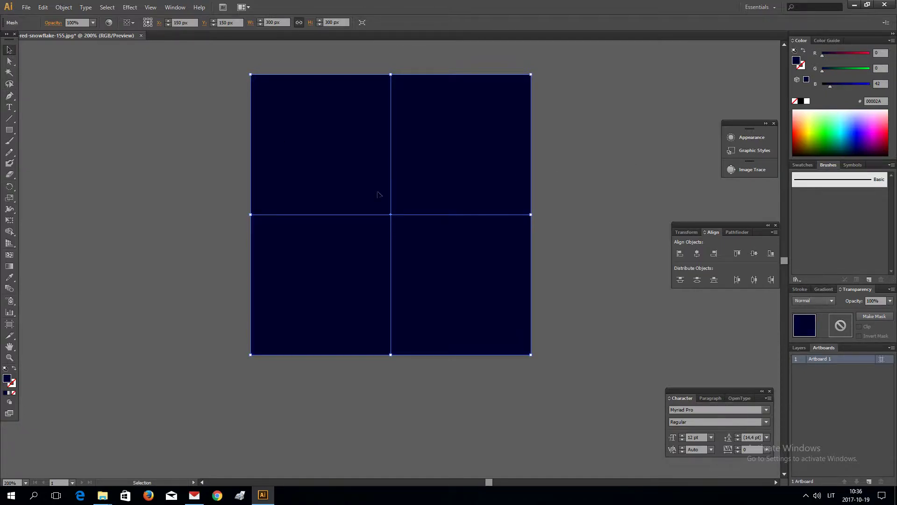
- Recolour only the mesh's centre point to a lighter blue, 211F4A, for a soft central glow
{"action": "left_click", "coordinate": [9, 61]}
{"action": "left_click", "coordinate": [390, 214]}
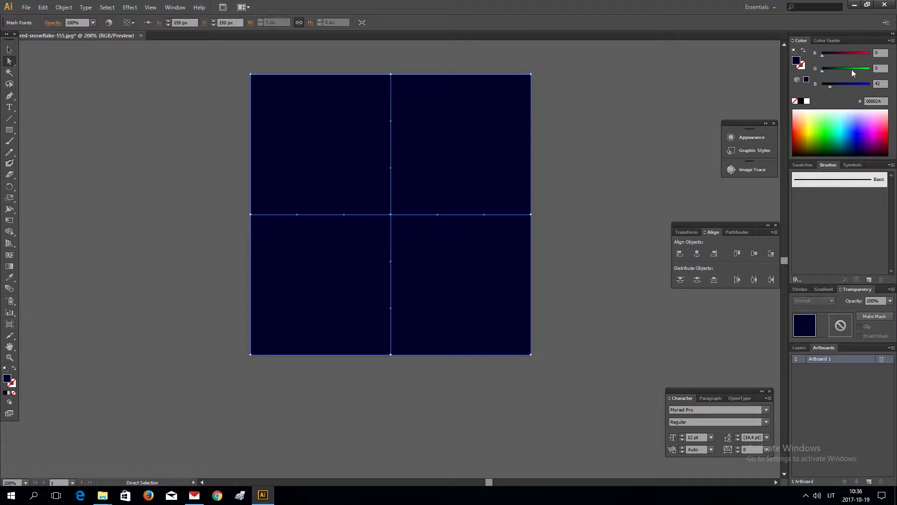
{"action": "left_click_drag", "start_coordinate": [831, 86], "coordinate": [841, 86]}
{"action": "left_click", "coordinate": [806, 91]}
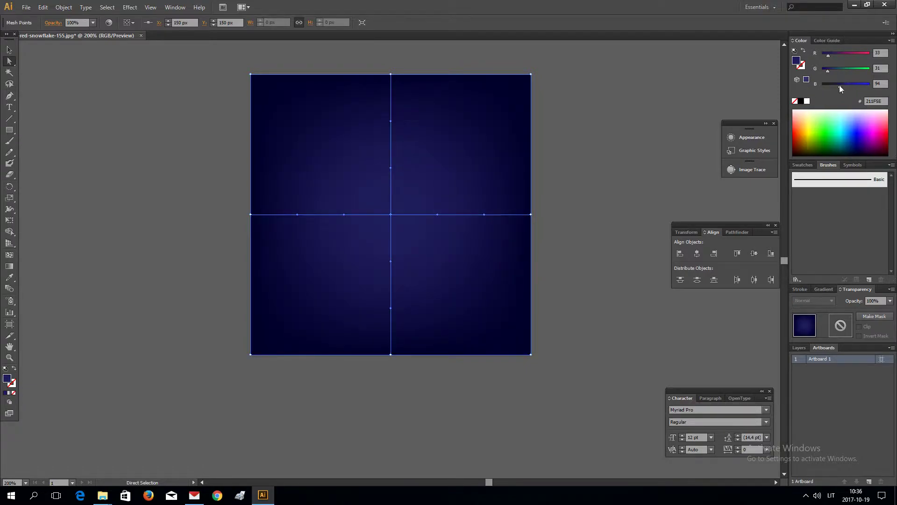
- Select the whole mesh background and lock it
{"action": "left_click", "coordinate": [10, 49]}
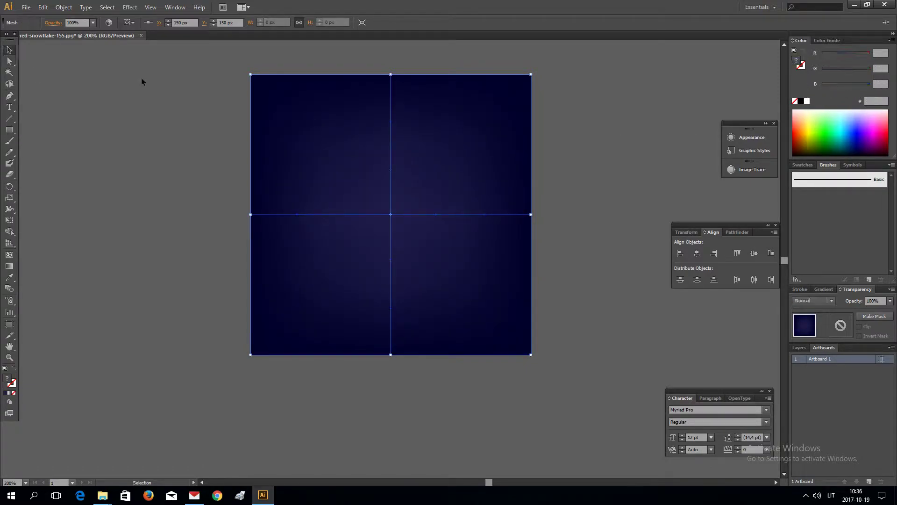
{"action": "left_click", "coordinate": [63, 7]}
{"action": "mouse_move", "coordinate": [94, 64]}
{"action": "left_click", "coordinate": [229, 64]}
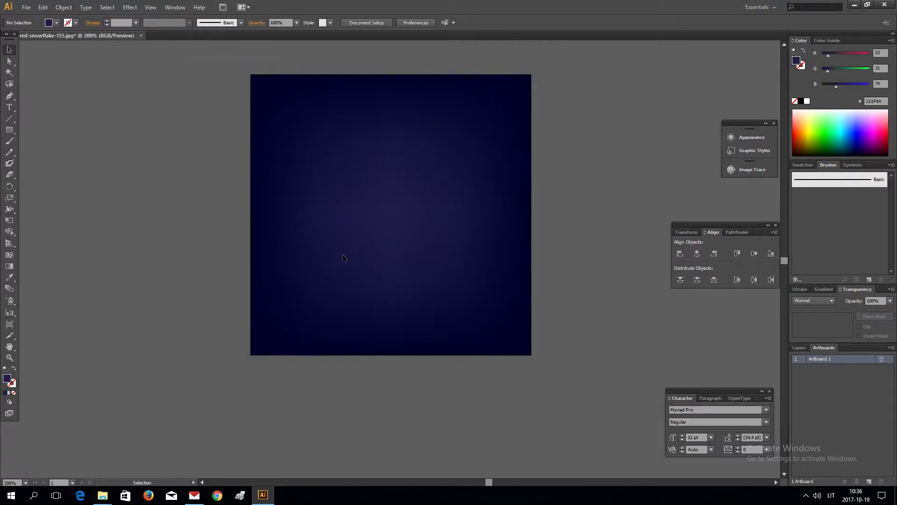
- Draw a circle about 104.5 px wide in the upper middle of the artboard and give it a white-to-black radial gradient fill
{"action": "left_click", "coordinate": [10, 130]}
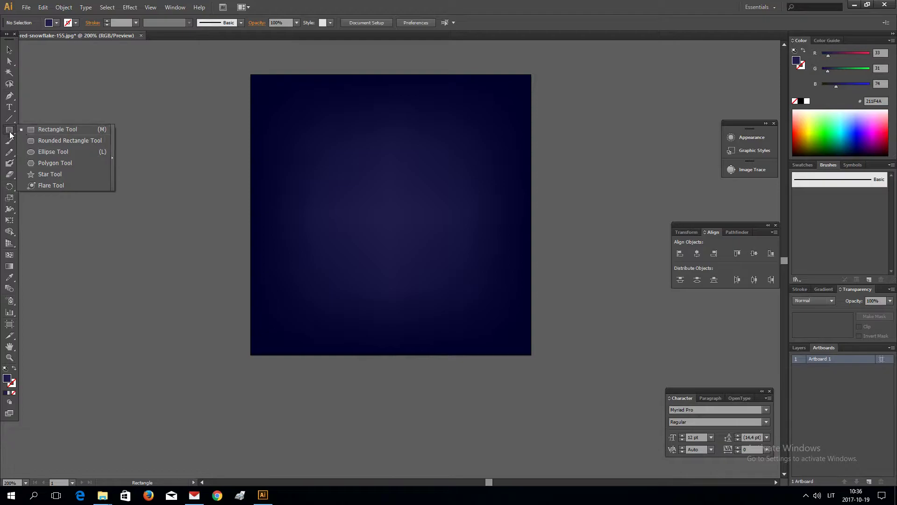
{"action": "left_click", "coordinate": [43, 151]}
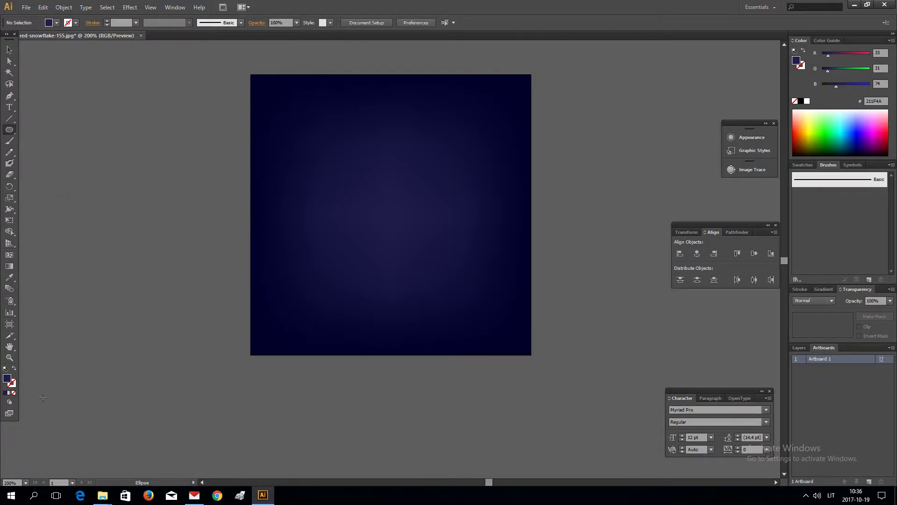
{"action": "left_click_drag", "start_coordinate": [340, 144], "coordinate": [437, 240]}
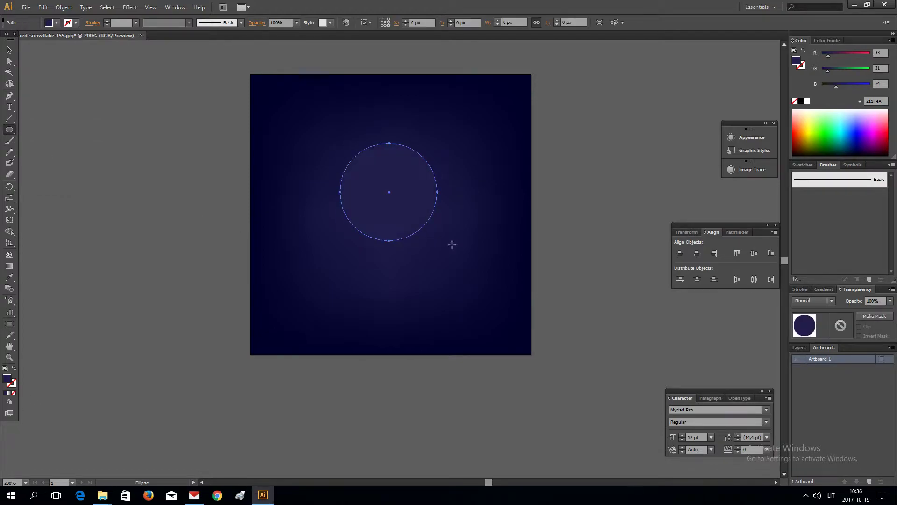
{"action": "left_click", "coordinate": [9, 393]}
{"action": "left_click", "coordinate": [865, 301]}
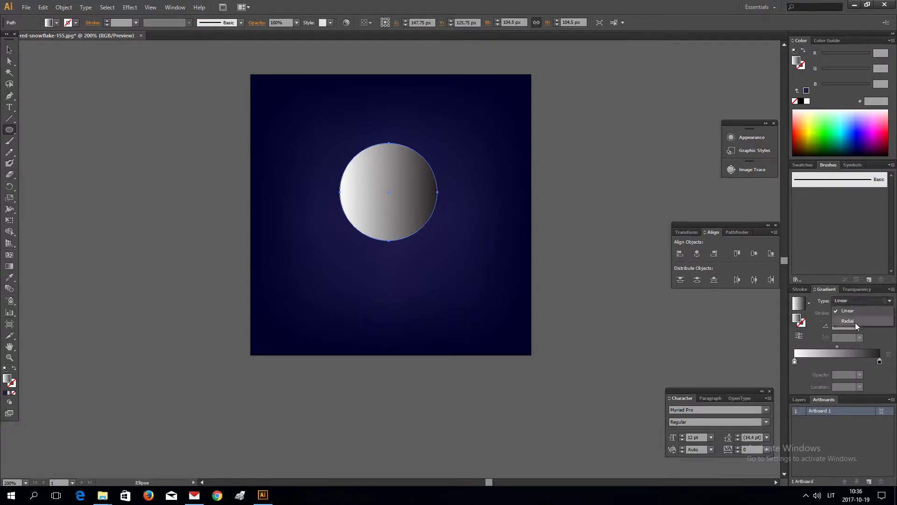
{"action": "left_click", "coordinate": [855, 318]}
- Convert the circle gradient's black outer stop and white inner stop from grayscale to RGB
{"action": "left_click", "coordinate": [880, 361]}
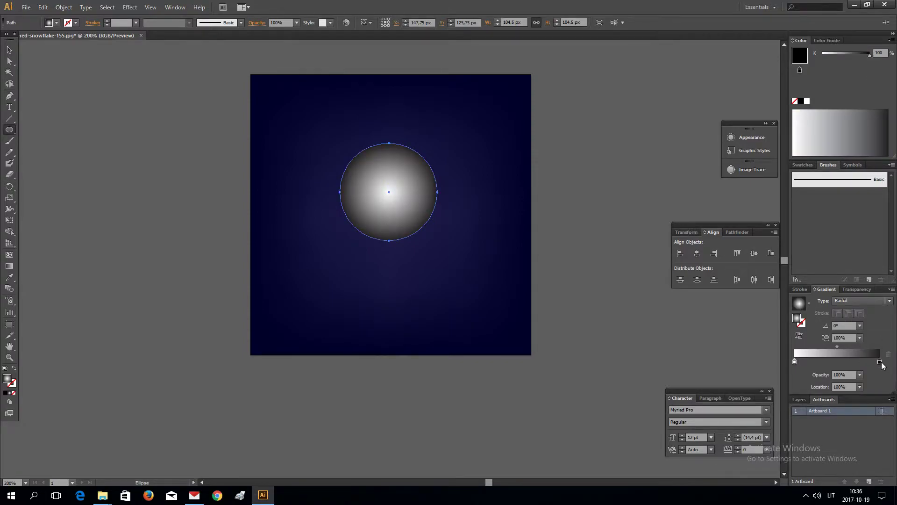
{"action": "left_click", "coordinate": [891, 41]}
{"action": "left_click", "coordinate": [851, 71]}
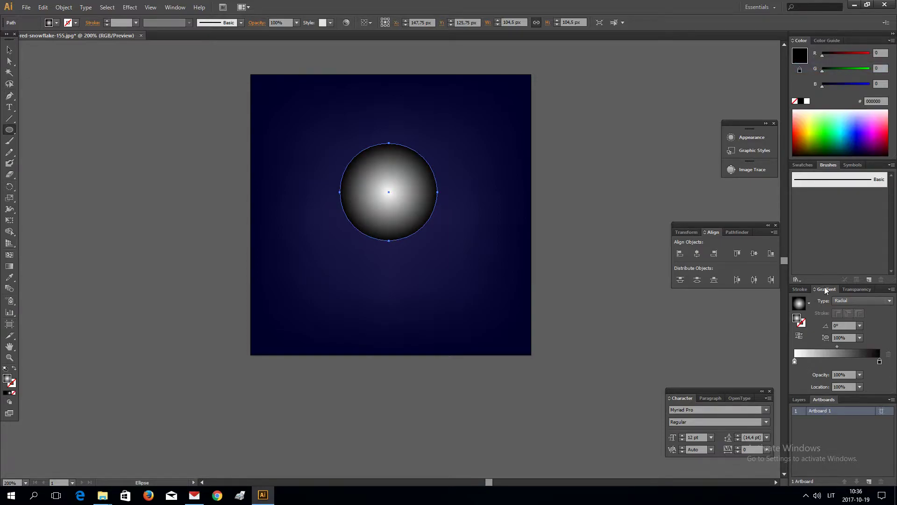
{"action": "left_click", "coordinate": [795, 361]}
{"action": "left_click", "coordinate": [890, 41]}
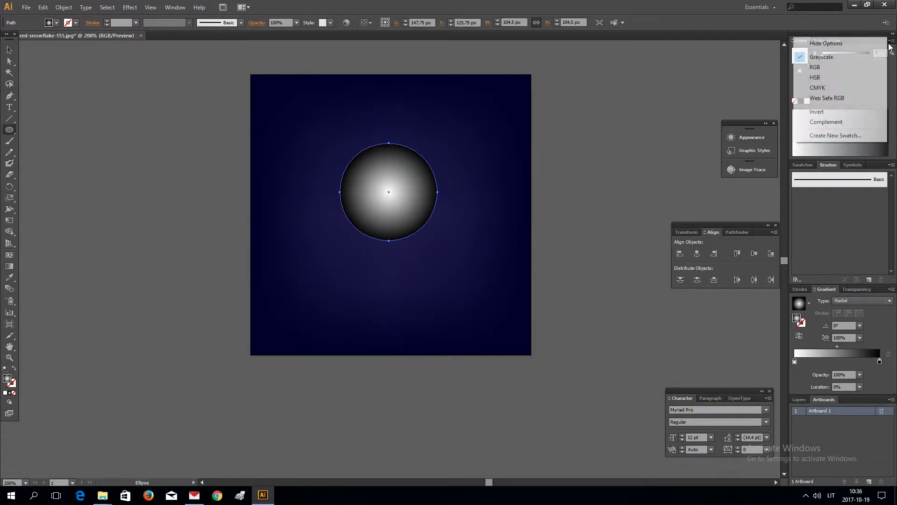
{"action": "left_click", "coordinate": [852, 71]}
- Set the gradient circle's blending mode to Color Dodge and place a spare copy left of the artboard
{"action": "left_click", "coordinate": [9, 50]}
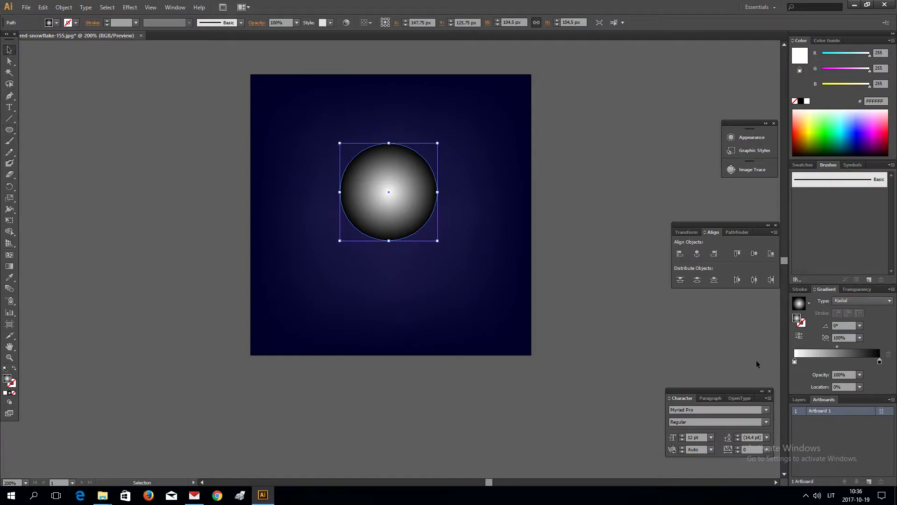
{"action": "left_click", "coordinate": [860, 288]}
{"action": "left_click", "coordinate": [831, 301]}
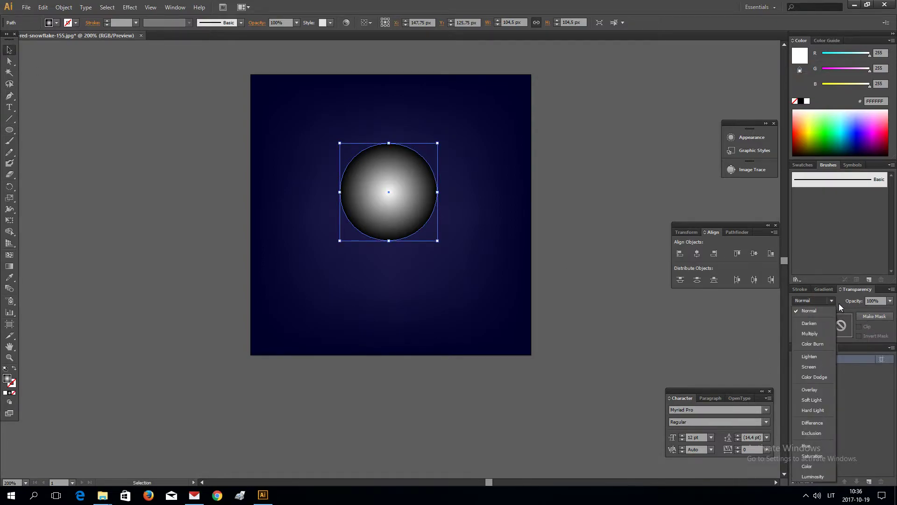
{"action": "left_click", "coordinate": [828, 292]}
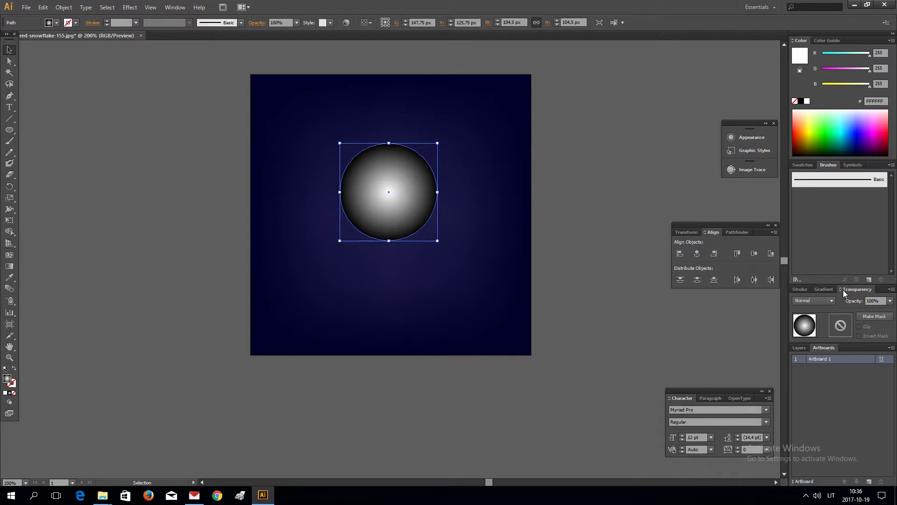
{"action": "left_click", "coordinate": [827, 302]}
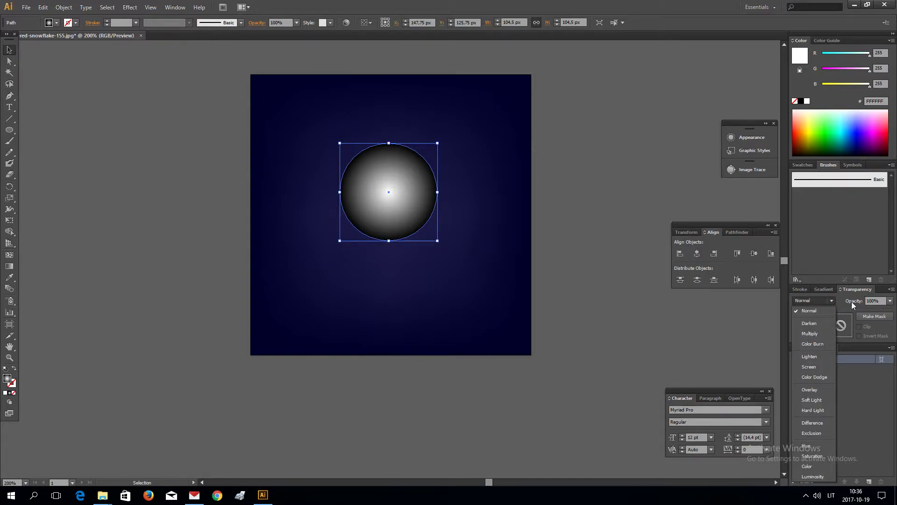
{"action": "left_click", "coordinate": [828, 376]}
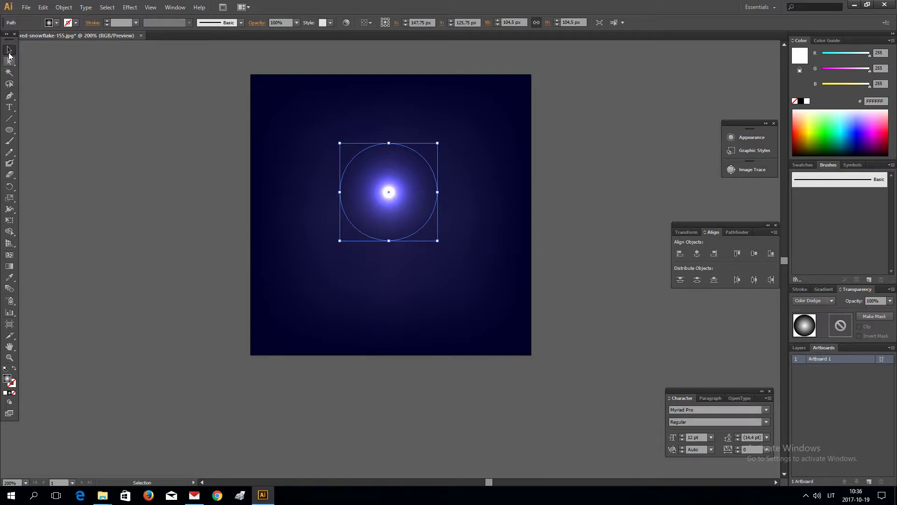
{"action": "left_click_drag", "start_coordinate": [346, 191], "coordinate": [89, 142]}
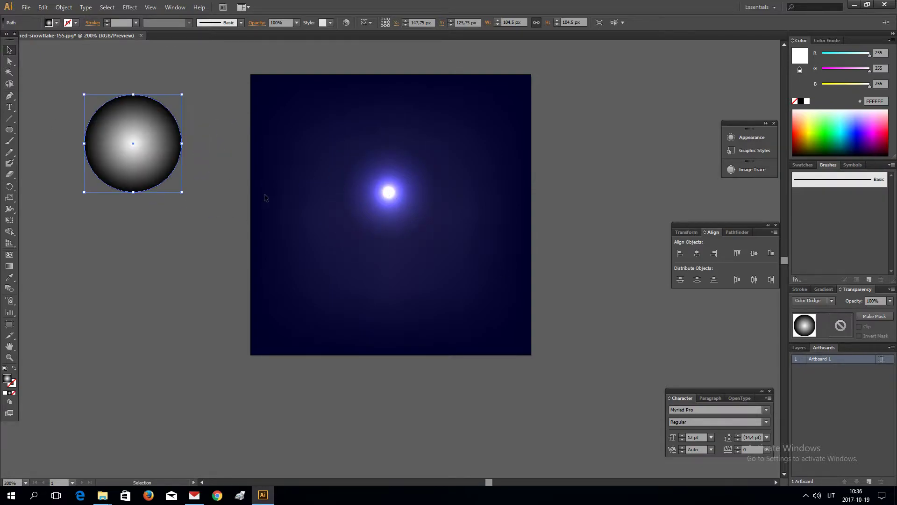
- Squeeze the circle on the artboard into a vertical ellipse 7.5 px wide and stack three overlapping ones in a column
{"action": "left_click", "coordinate": [368, 206]}
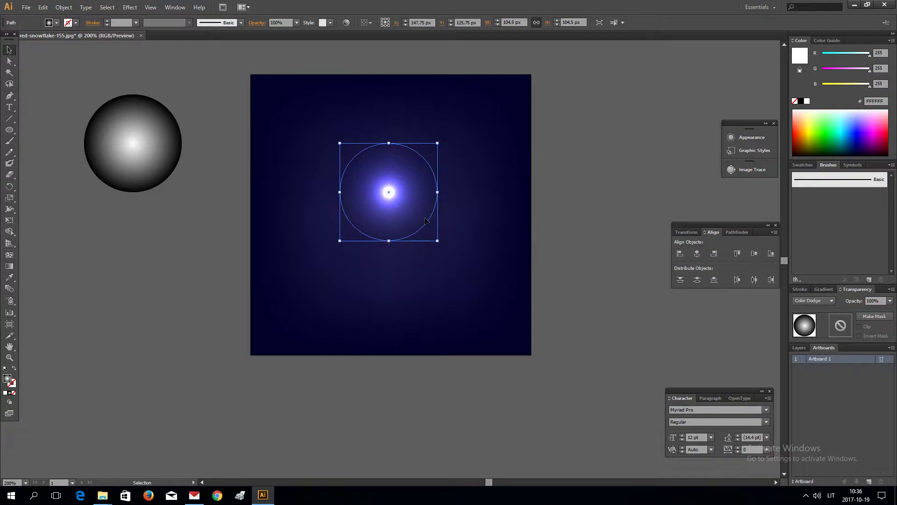
{"action": "mouse_move", "coordinate": [389, 240]}
{"action": "left_mouse_down"}
{"action": "mouse_move", "coordinate": [392, 133]}
{"action": "mouse_move", "coordinate": [388, 259]}
{"action": "mouse_move", "coordinate": [386, 158]}
{"action": "left_mouse_up"}
{"action": "left_click_drag", "start_coordinate": [457, 299], "coordinate": [376, 181]}
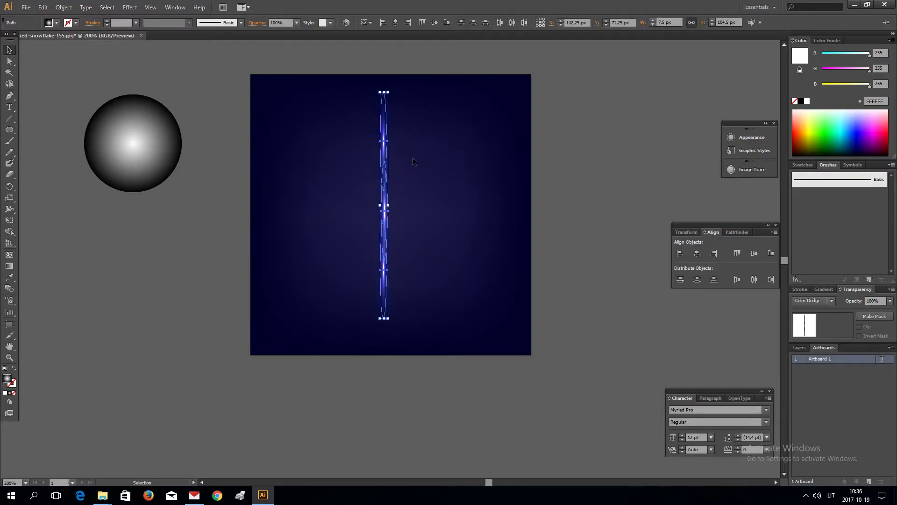
- Align the three stacked ellipses on their horizontal centres and group them
{"action": "left_click", "coordinate": [697, 254]}
{"action": "left_click_drag", "start_coordinate": [443, 335], "coordinate": [317, 110]}
{"action": "right_click", "coordinate": [385, 150]}
{"action": "left_click", "coordinate": [407, 193]}
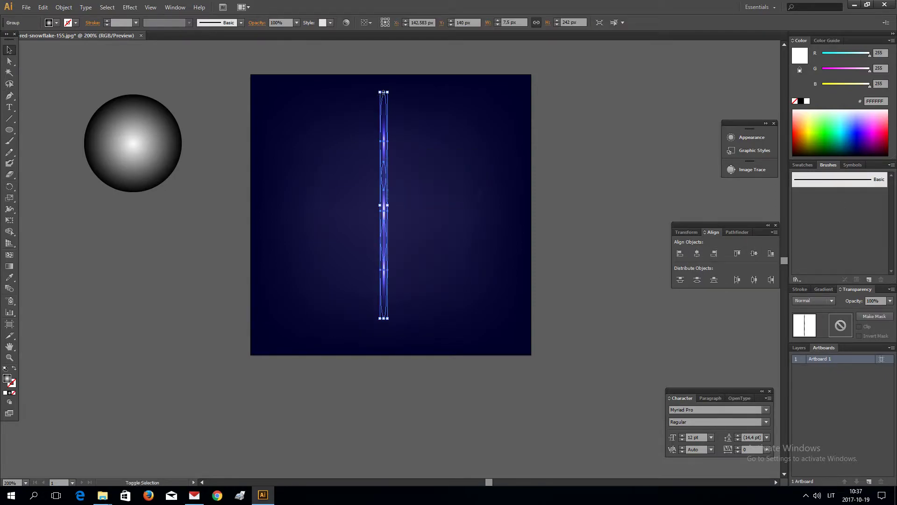
- Scale the ellipse column down to about 6 by 192.5 px and place a duplicate to its right
{"action": "left_click_drag", "start_coordinate": [383, 92], "coordinate": [383, 138]}
{"action": "mouse_move", "coordinate": [384, 187]}
{"action": "left_mouse_down"}
{"action": "mouse_move", "coordinate": [403, 237]}
{"action": "mouse_move", "coordinate": [457, 183]}
{"action": "left_mouse_up"}
- Ungroup the duplicated column and delete its two lower ellipses
{"action": "right_click", "coordinate": [458, 184]}
{"action": "left_click", "coordinate": [507, 238]}
{"action": "left_click_drag", "start_coordinate": [508, 297], "coordinate": [443, 240]}
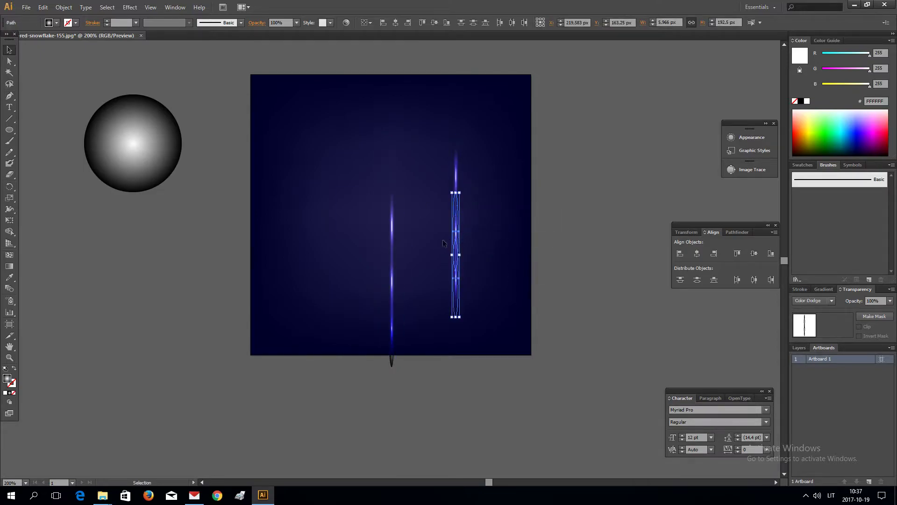
{"action": "key", "text": "Delete"}
- Rotate the remaining single ellipse to a diagonal and add a perpendicular copy on its right so the two form a V
{"action": "mouse_move", "coordinate": [455, 187]}
{"action": "left_mouse_down"}
{"action": "mouse_move", "coordinate": [439, 187]}
{"action": "mouse_move", "coordinate": [442, 250]}
{"action": "left_mouse_up"}
{"action": "mouse_move", "coordinate": [445, 132]}
{"action": "left_mouse_down"}
{"action": "mouse_move", "coordinate": [410, 132]}
{"action": "mouse_move", "coordinate": [509, 154]}
{"action": "left_mouse_up"}
{"action": "key", "text": "ctrl+c"}
{"action": "key", "text": "ctrl+f"}
{"action": "key", "text": "shift+Right"}
{"action": "key", "text": "shift+Right"}
{"action": "key", "text": "shift+Right"}
{"action": "key", "text": "shift+Right"}
{"action": "key", "text": "shift+Right"}
{"action": "key", "text": "shift+Right"}
{"action": "key", "text": "shift+Right"}
{"action": "key", "text": "shift+Right"}
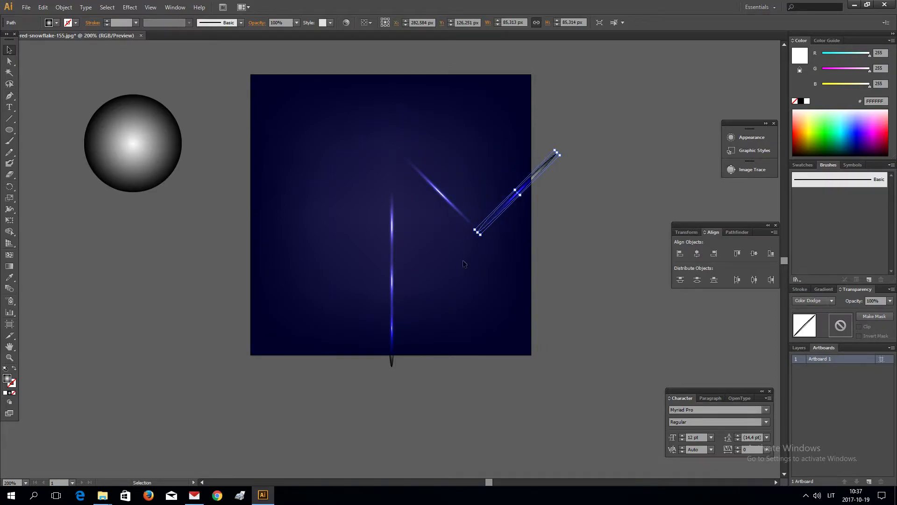
- Select both diagonal ellipses of the V and group them
{"action": "left_click", "coordinate": [475, 229], "text": "shift"}
{"action": "left_click", "coordinate": [520, 246]}
{"action": "left_click_drag", "start_coordinate": [528, 223], "coordinate": [465, 205]}
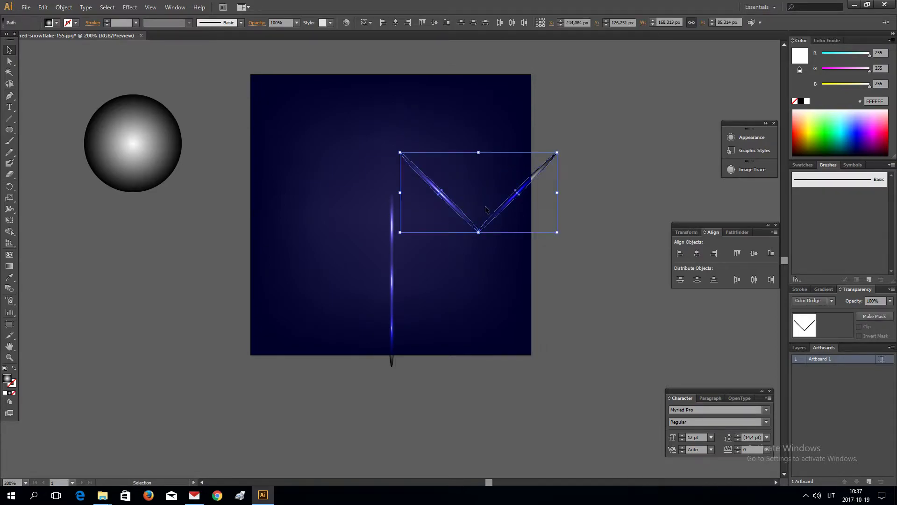
{"action": "right_click", "coordinate": [498, 207]}
{"action": "left_click", "coordinate": [533, 254]}
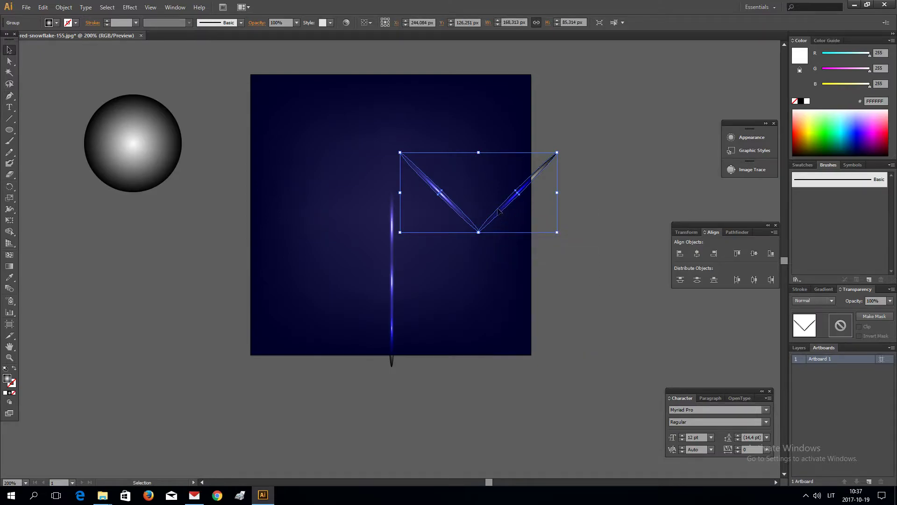
- Duplicate the V above the vertical column and rotate the copy counterclockwise so its arms lie horizontal and vertical
{"action": "left_click_drag", "start_coordinate": [530, 189], "coordinate": [449, 117]}
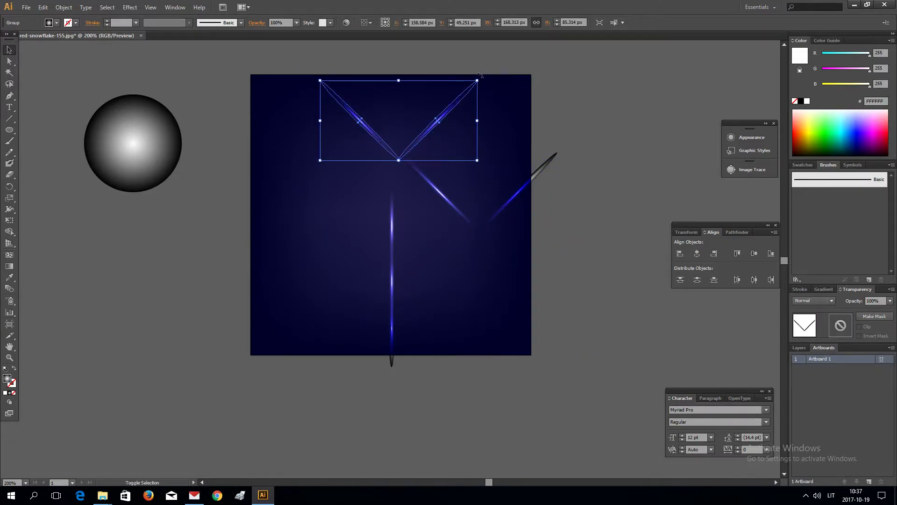
{"action": "left_click_drag", "start_coordinate": [486, 78], "coordinate": [410, 68]}
{"action": "left_click_drag", "start_coordinate": [426, 140], "coordinate": [399, 144]}
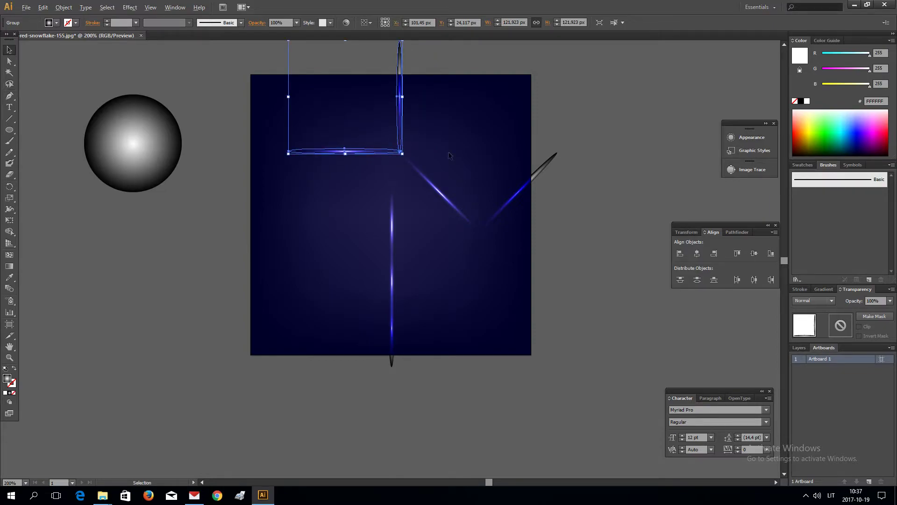
- Duplicate the horizontal-and-vertical ellipse pair and move the copy straight across past the V's right tip
{"action": "key", "text": "alt+Right"}
{"action": "key", "text": "shift+Right"}
{"action": "key", "text": "shift+Right"}
{"action": "key", "text": "shift+Right"}
{"action": "key", "text": "shift+Right"}
{"action": "key", "text": "shift+Right"}
{"action": "key", "text": "shift+Right"}
{"action": "key", "text": "shift+Right"}
{"action": "key", "text": "shift+Right"}
{"action": "key", "text": "shift+Right"}
{"action": "key", "text": "shift+Right"}
{"action": "key", "text": "shift+Right"}
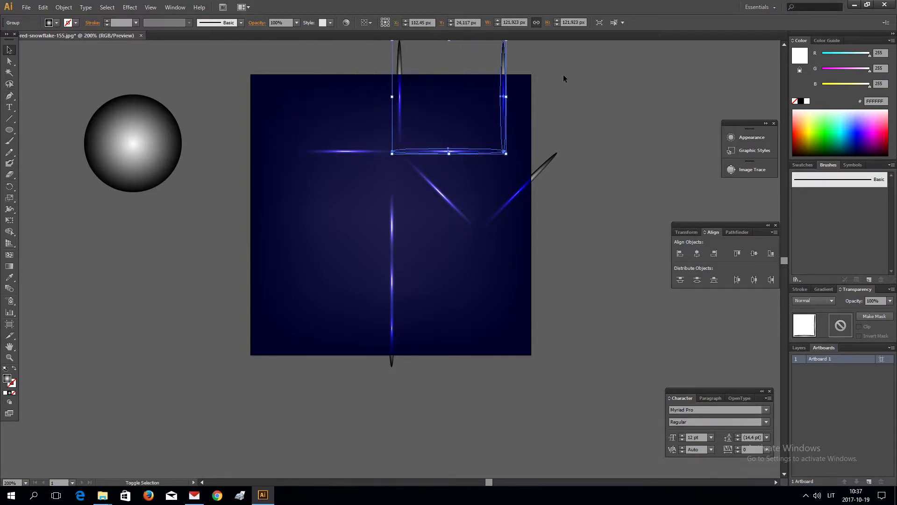
{"action": "key", "text": "shift+Right"}
{"action": "key", "text": "shift+Right"}
{"action": "key", "text": "shift+Right"}
{"action": "key", "text": "shift+Right"}
{"action": "key", "text": "shift+Right"}
{"action": "key", "text": "shift+Right"}
- Rotate the copied pair 90° clockwise and seat its corner on the V's right tip, arms pointing up and outward
{"action": "scroll", "coordinate": [582, 52], "scroll_direction": "up", "scroll_amount": 1}
{"action": "left_click_drag", "start_coordinate": [567, 55], "coordinate": [593, 181]}
{"action": "left_click_drag", "start_coordinate": [472, 167], "coordinate": [578, 166]}
{"action": "left_click_drag", "start_coordinate": [360, 190], "coordinate": [660, 138]}
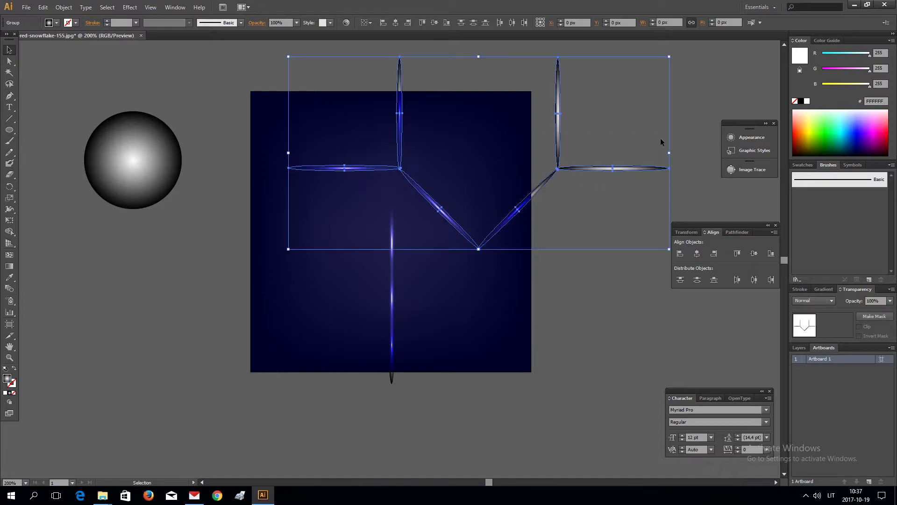
{"action": "left_click", "coordinate": [605, 188]}
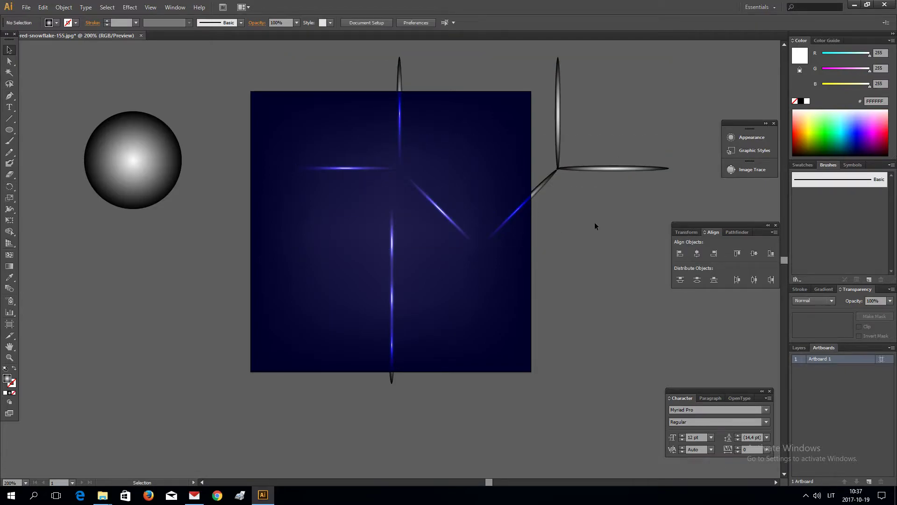
- Duplicate the right ellipse pair, rotate the copy 45° into a V, and set it atop the left vertical arm
{"action": "scroll", "coordinate": [595, 226], "scroll_direction": "up", "scroll_amount": 3}
{"action": "left_click", "coordinate": [594, 236]}
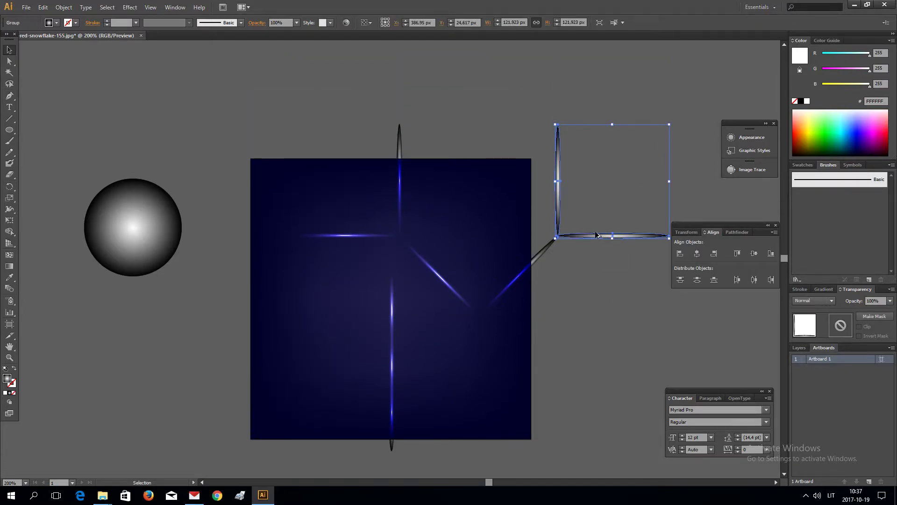
{"action": "left_click_drag", "start_coordinate": [596, 235], "coordinate": [427, 141]}
{"action": "left_click_drag", "start_coordinate": [505, 145], "coordinate": [508, 85]}
{"action": "left_click_drag", "start_coordinate": [443, 163], "coordinate": [399, 123]}
- Duplicate the V atop the left vertical arm and move the copy across to the right vertical arm's upper end
{"action": "left_click", "coordinate": [589, 236]}
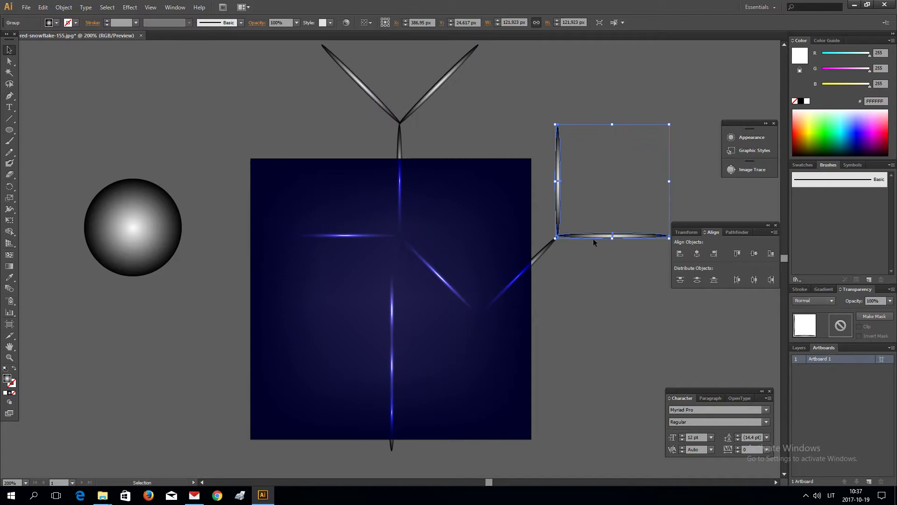
{"action": "left_click", "coordinate": [430, 104]}
{"action": "left_click", "coordinate": [425, 100]}
{"action": "key", "text": "ctrl+c"}
{"action": "key", "text": "ctrl+f"}
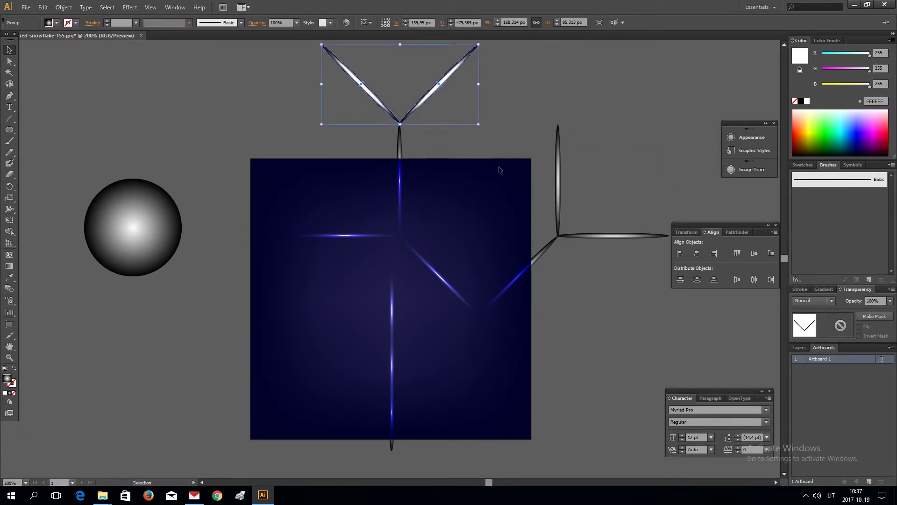
{"action": "key", "text": "shift+Down"}
{"action": "key", "text": "shift+Right"}
{"action": "key", "text": "shift+Right"}
{"action": "left_click_drag", "start_coordinate": [498, 170], "coordinate": [543, 164]}
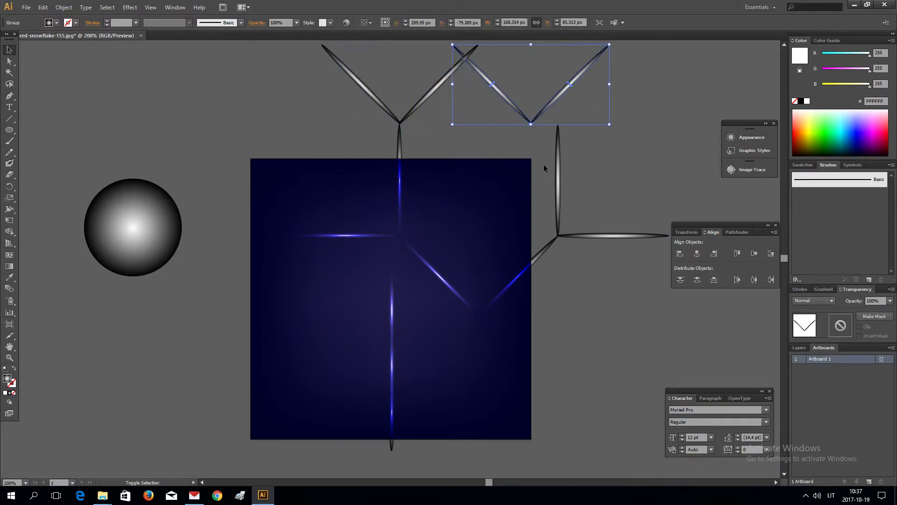
- Select both upper Vs and scale them down proportionally to about 255 px wide together
{"action": "left_click", "coordinate": [429, 97]}
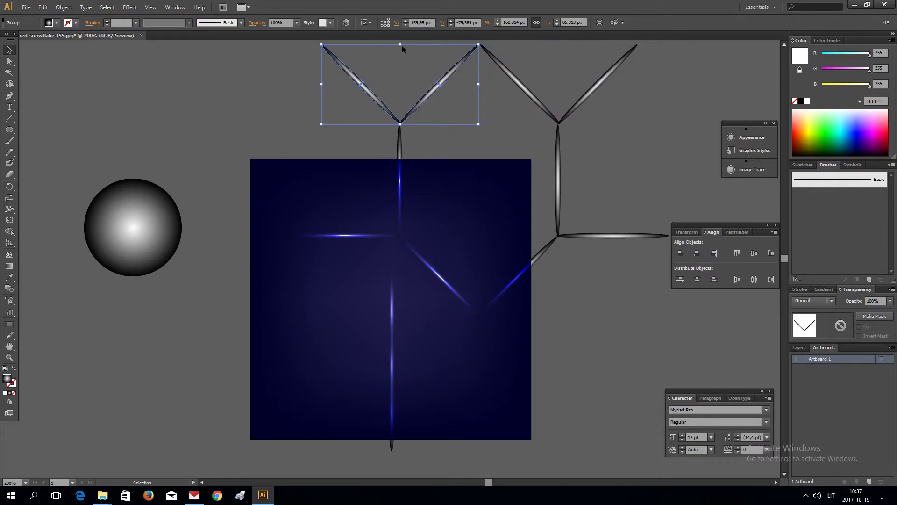
{"action": "left_click", "coordinate": [501, 66], "text": "shift"}
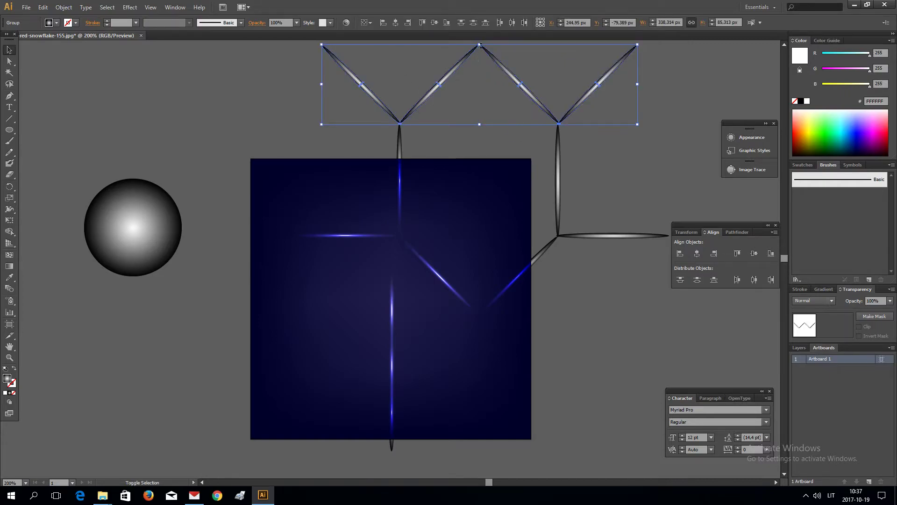
{"action": "left_click_drag", "start_coordinate": [480, 45], "coordinate": [480, 65]}
{"action": "left_click", "coordinate": [458, 126]}
- Reposition the two shrunken Vs so each is centred on the upper end of its vertical arm
{"action": "left_click", "coordinate": [442, 100]}
{"action": "key", "text": "shift+Left"}
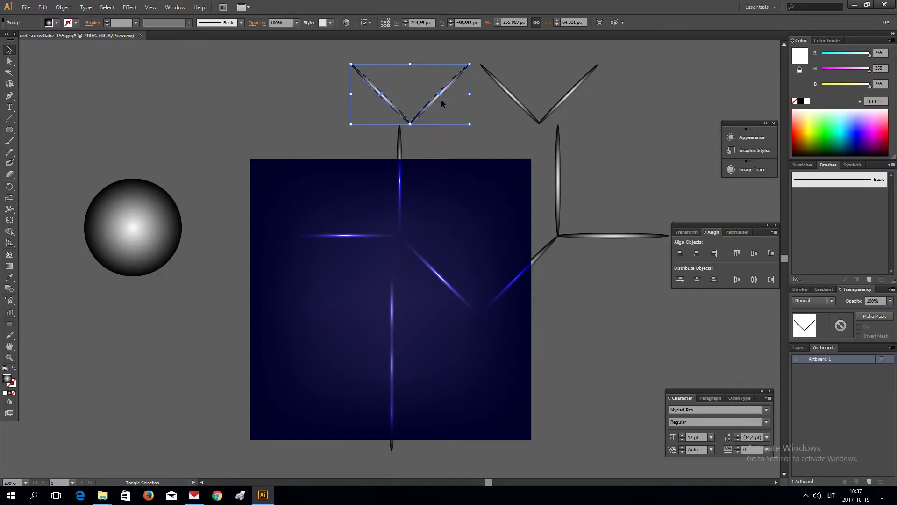
{"action": "left_click", "coordinate": [560, 104]}
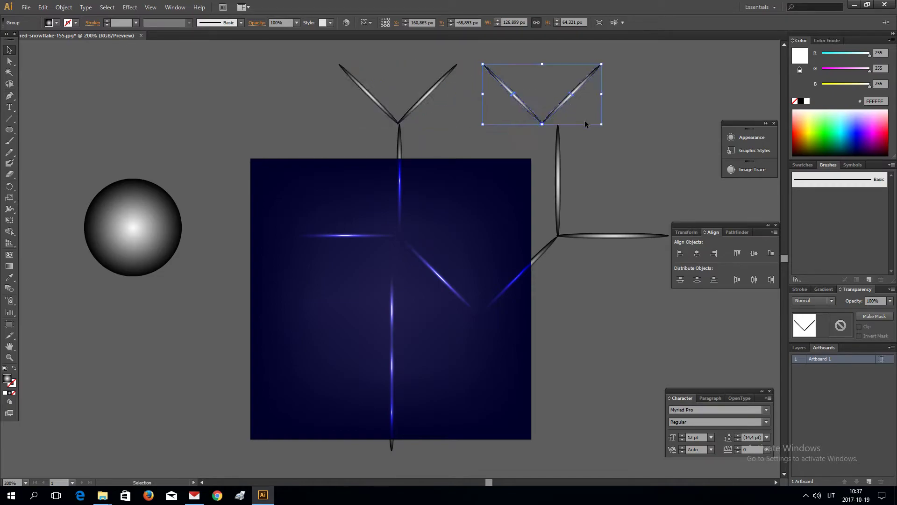
{"action": "key", "text": "shift+Right"}
{"action": "key", "text": "Right"}
{"action": "key", "text": "Right"}
{"action": "key", "text": "Right"}
{"action": "key", "text": "Right"}
{"action": "key", "text": "Right"}
{"action": "key", "text": "Right"}
{"action": "key", "text": "Right"}
{"action": "key", "text": "Right"}
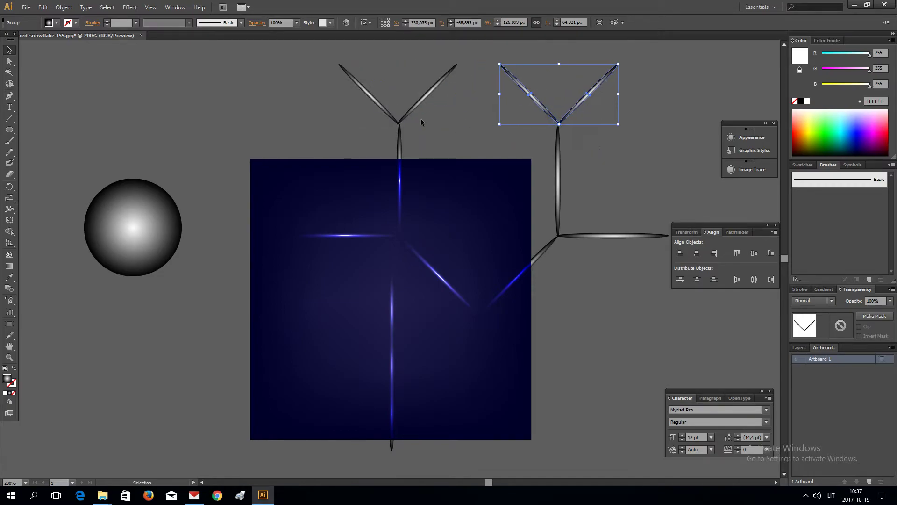
{"action": "left_click", "coordinate": [415, 106]}
{"action": "key", "text": "Right"}
{"action": "key", "text": "Right"}
{"action": "left_click", "coordinate": [456, 131]}
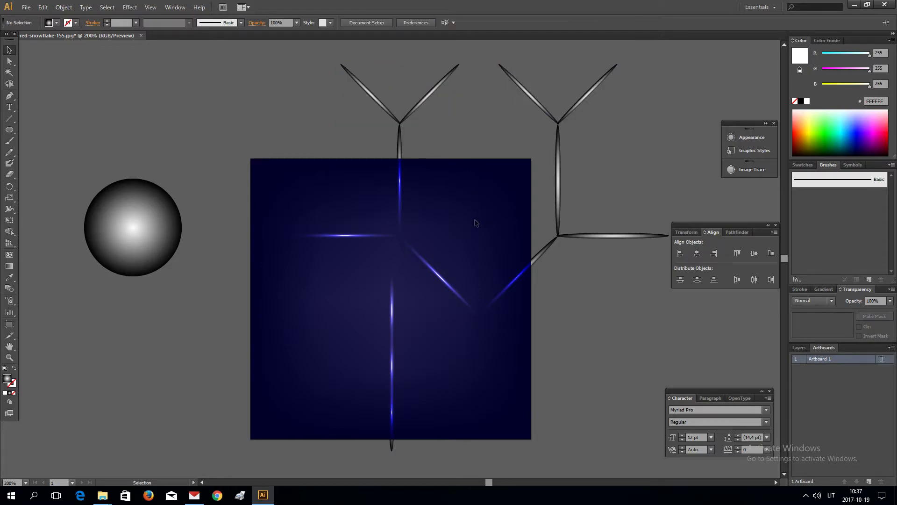
- Select all the branch ellipses above the column and group them
{"action": "left_click", "coordinate": [392, 310]}
{"action": "left_click_drag", "start_coordinate": [282, 330], "coordinate": [667, 67]}
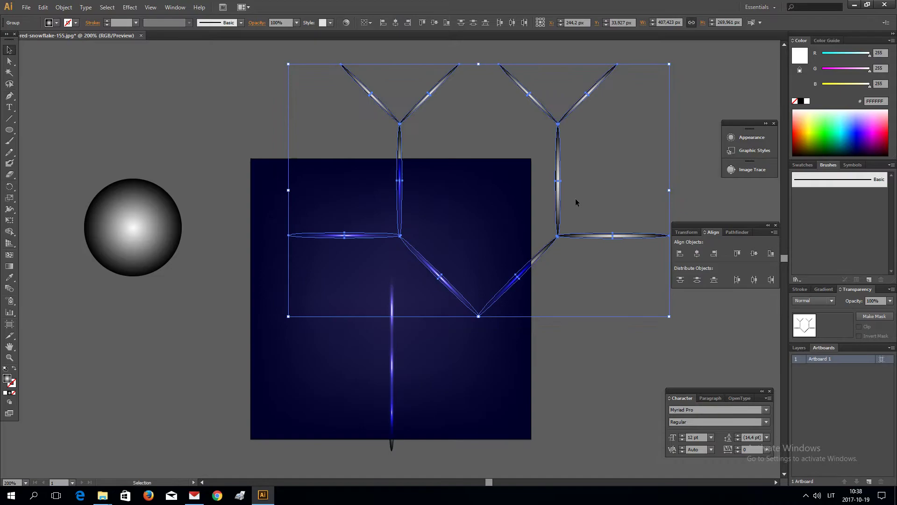
{"action": "right_click", "coordinate": [559, 208]}
{"action": "left_click", "coordinate": [593, 250]}
- Scale the branch group down to about 169 px wide and seat it on the upper end of the vertical column
{"action": "left_click_drag", "start_coordinate": [557, 169], "coordinate": [517, 165]}
{"action": "left_click_drag", "start_coordinate": [437, 57], "coordinate": [440, 206]}
{"action": "left_click", "coordinate": [440, 315]}
{"action": "left_click_drag", "start_coordinate": [435, 308], "coordinate": [391, 279]}
{"action": "scroll", "coordinate": [442, 316], "scroll_direction": "down", "scroll_amount": 1}
- Narrow the vertical column and align it with the branch group on their horizontal centres
{"action": "left_click", "coordinate": [393, 327]}
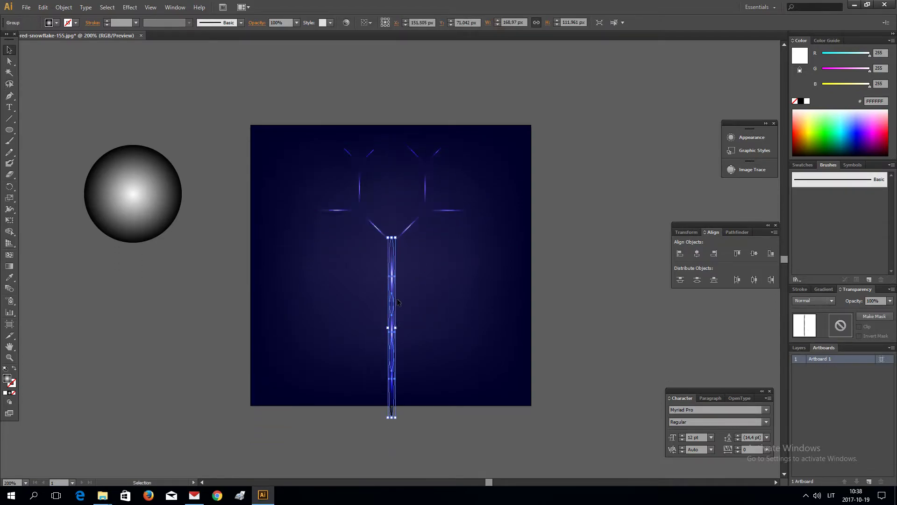
{"action": "left_click_drag", "start_coordinate": [396, 327], "coordinate": [391, 327]}
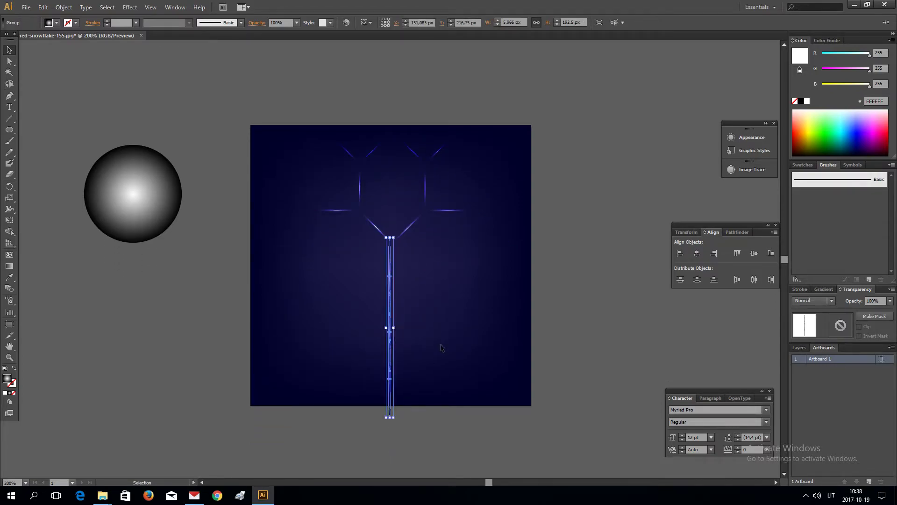
{"action": "left_click_drag", "start_coordinate": [484, 355], "coordinate": [296, 146]}
{"action": "left_click", "coordinate": [697, 254]}
{"action": "left_click", "coordinate": [583, 260]}
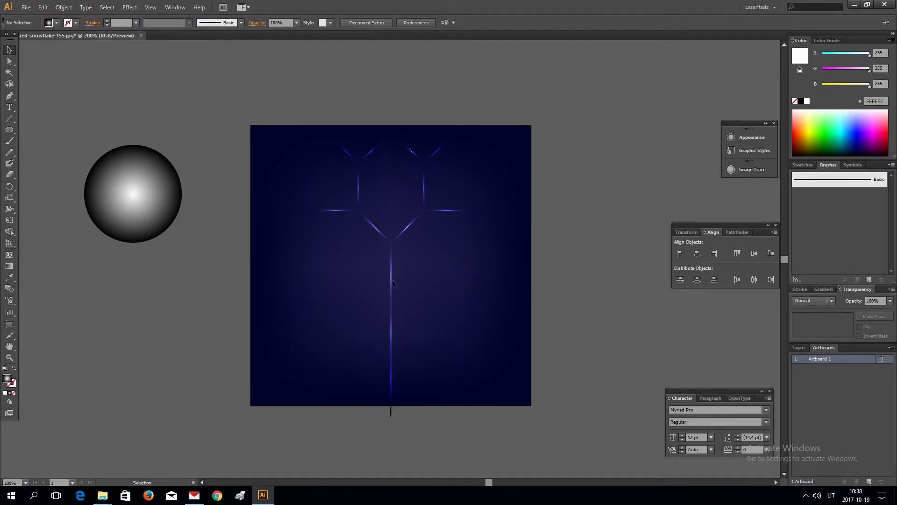
- Select the branch and column together and scale them down proportionally to about 125 px wide
{"action": "left_click", "coordinate": [392, 283]}
{"action": "left_click", "coordinate": [465, 422]}
{"action": "left_click_drag", "start_coordinate": [465, 423], "coordinate": [306, 135]}
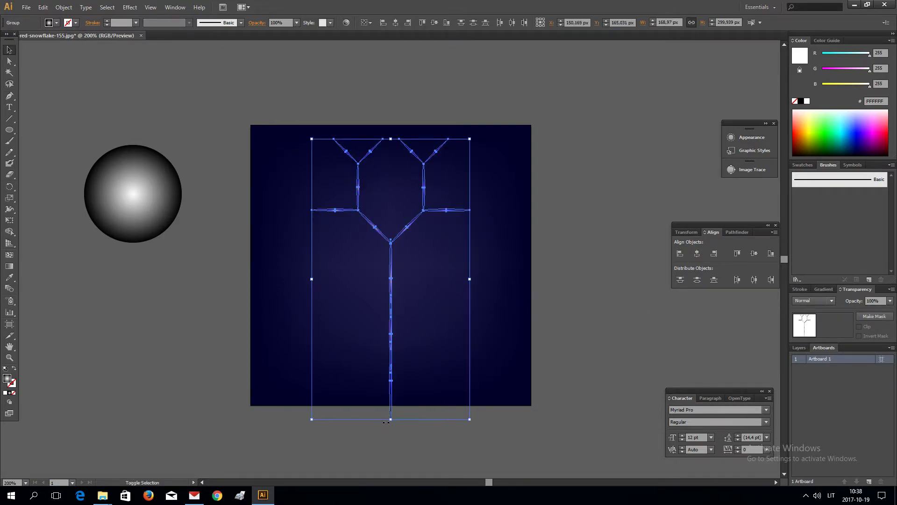
{"action": "left_click_drag", "start_coordinate": [390, 419], "coordinate": [391, 346]}
{"action": "left_click", "coordinate": [449, 360]}
{"action": "scroll", "coordinate": [453, 289], "scroll_direction": "down", "scroll_amount": 1}
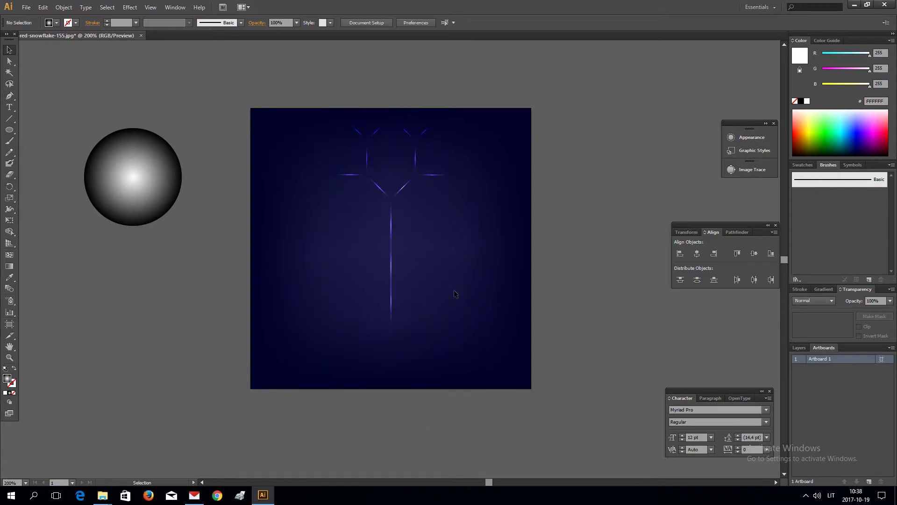
- Copy the large gradient circle onto the artboard and scale the copy down proportionally to about 33 px
{"action": "key", "text": "ctrl+plus"}
{"action": "scroll", "coordinate": [454, 290], "scroll_direction": "up", "scroll_amount": 1}
{"action": "left_click", "coordinate": [54, 167]}
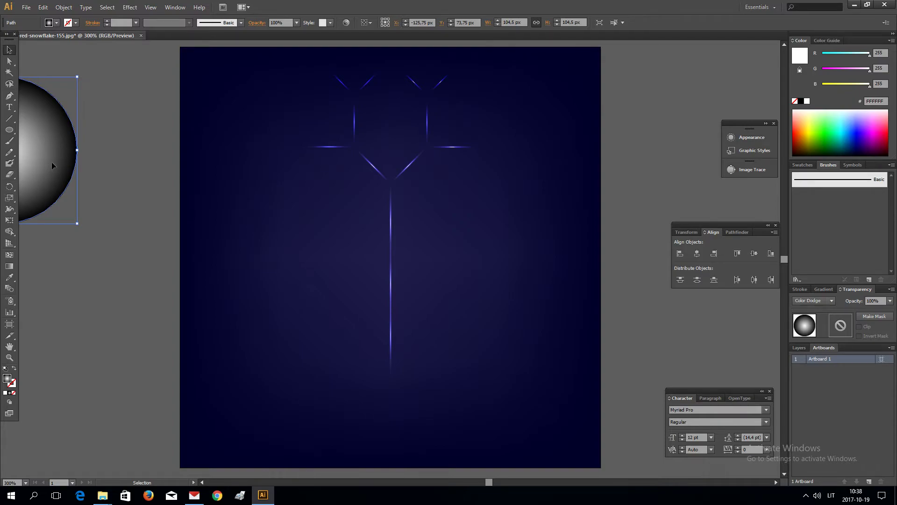
{"action": "mouse_move", "coordinate": [51, 162]}
{"action": "left_mouse_down", "text": "alt"}
{"action": "mouse_move", "coordinate": [100, 192]}
{"action": "mouse_move", "coordinate": [376, 270]}
{"action": "left_mouse_up", "text": "alt"}
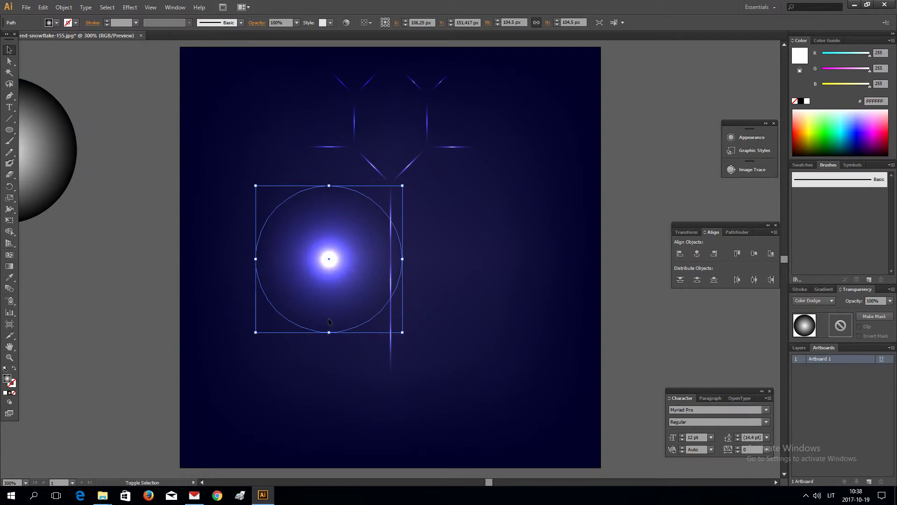
{"action": "left_click_drag", "start_coordinate": [329, 333], "coordinate": [329, 232], "text": "shift"}
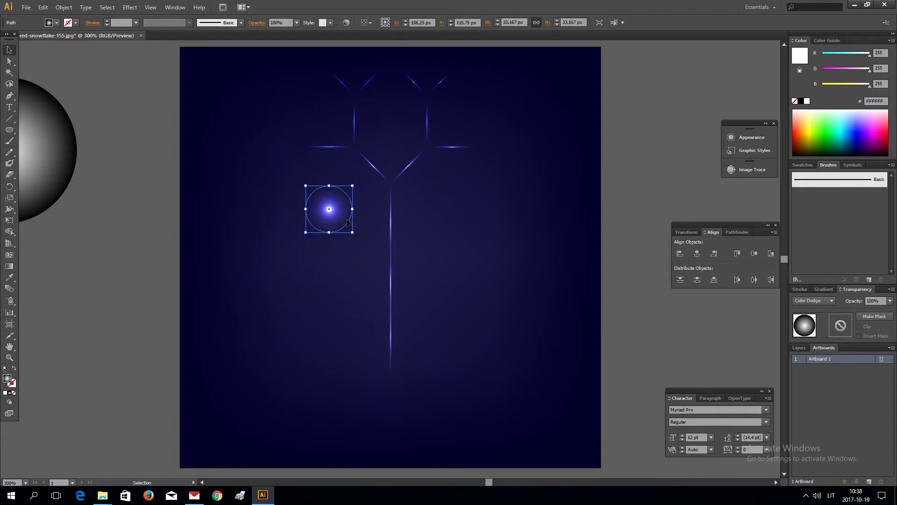
- Place the small glow circle on the junction where the branch meets the vertical column
{"action": "left_click_drag", "start_coordinate": [344, 225], "coordinate": [405, 199]}
{"action": "left_click", "coordinate": [493, 221]}
{"action": "scroll", "coordinate": [499, 240], "scroll_direction": "up", "scroll_amount": 1}
- Copy the glow circle onto the other four joints of the branch
{"action": "key", "text": "ctrl+equal"}
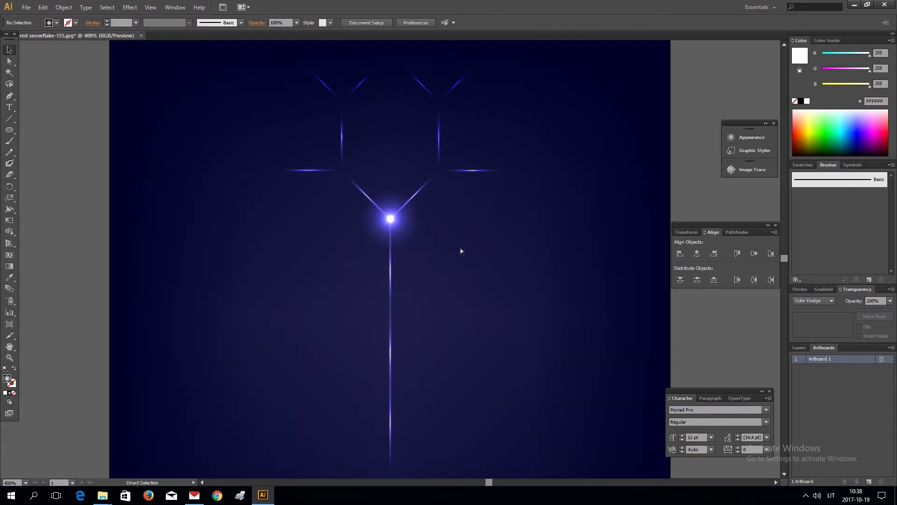
{"action": "left_click_drag", "start_coordinate": [411, 233], "coordinate": [461, 184], "text": "alt"}
{"action": "left_click", "coordinate": [579, 304]}
{"action": "key", "text": "ctrl+minus"}
{"action": "key", "text": "ctrl+minus"}
{"action": "scroll", "coordinate": [552, 283], "scroll_direction": "down", "scroll_amount": 2}
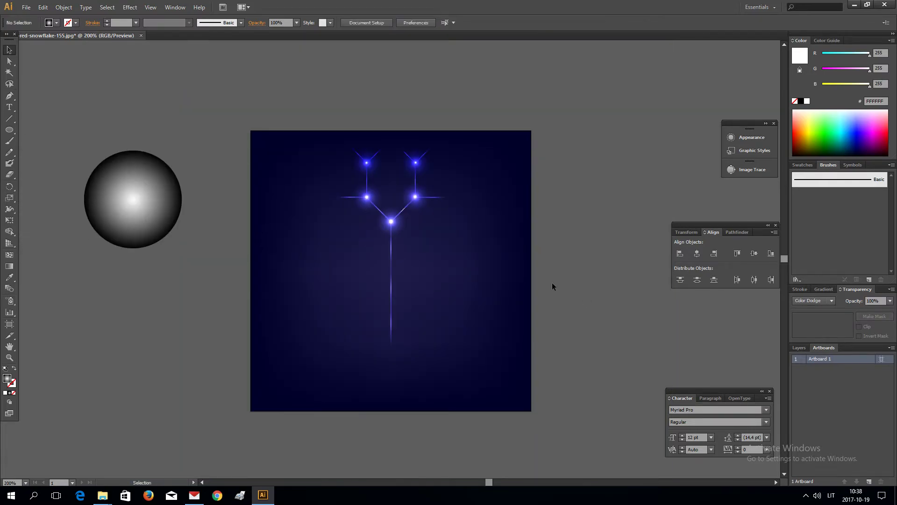
{"action": "key", "text": "ctrl+plus"}
{"action": "key", "text": "ctrl+minus"}
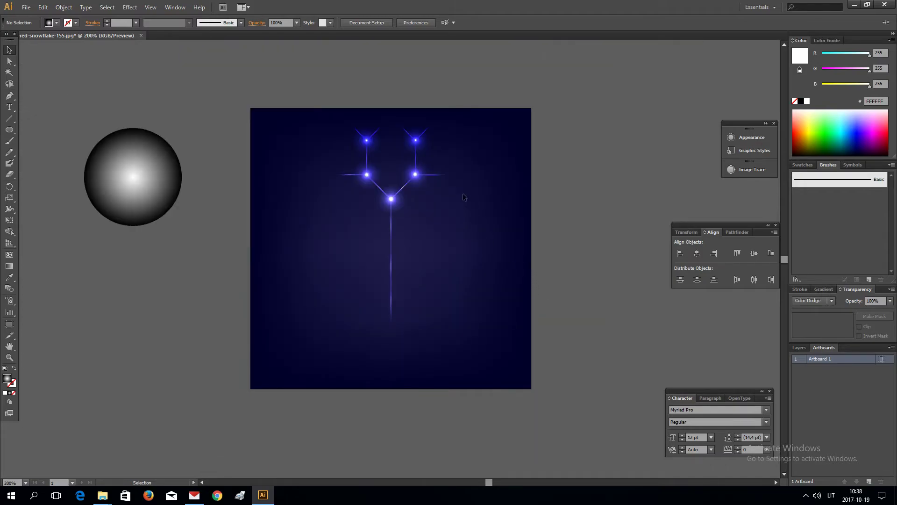
- Duplicate the upper branch with its five glows in place and rotate the copy 180°
{"action": "left_click", "coordinate": [391, 232]}
{"action": "left_click_drag", "start_coordinate": [326, 121], "coordinate": [500, 202]}
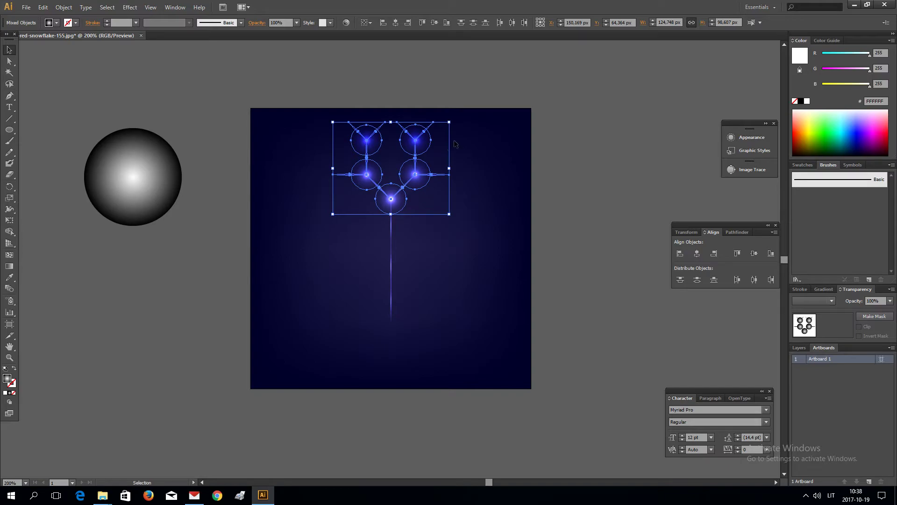
{"action": "key", "text": "ctrl+c"}
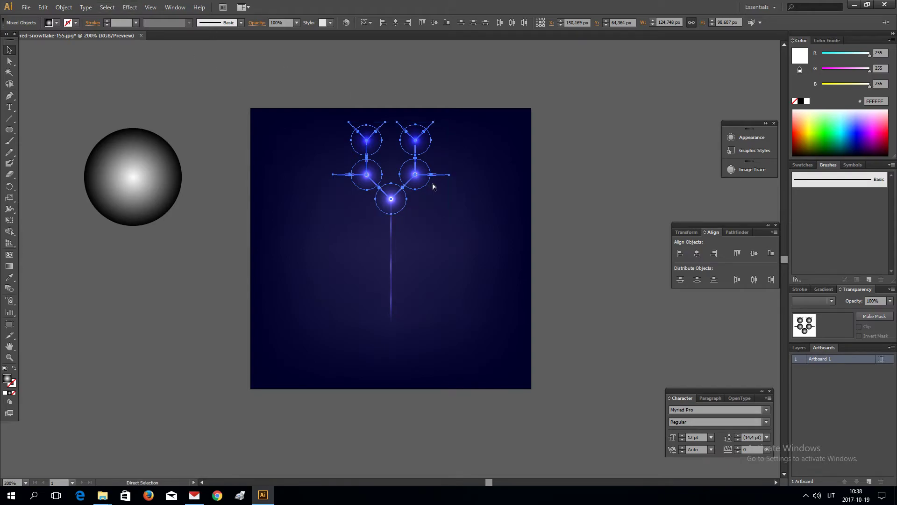
{"action": "key", "text": "ctrl"}
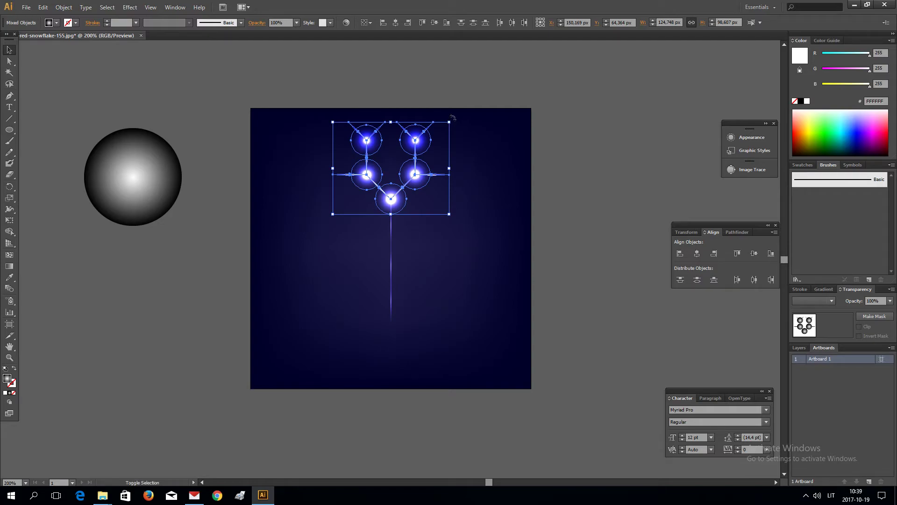
{"action": "left_click_drag", "start_coordinate": [453, 117], "coordinate": [320, 264]}
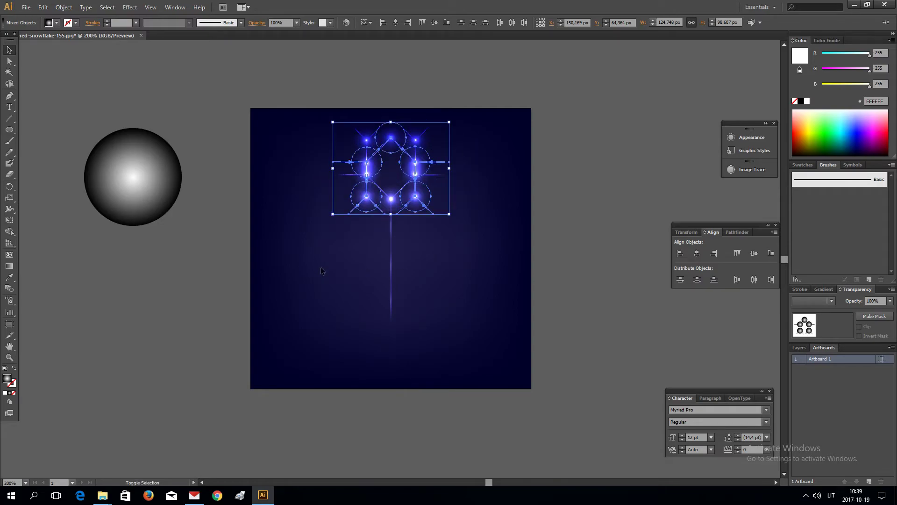
- Move the inverted branch copy straight down until its junction glow sits on the column's lower end
{"action": "key", "text": "shift+Down"}
{"action": "key", "text": "shift+Down"}
{"action": "key", "text": "shift+Down"}
{"action": "key", "text": "shift+Down"}
{"action": "key", "text": "shift+Down"}
{"action": "key", "text": "shift+Down"}
{"action": "key", "text": "shift+Down"}
{"action": "key", "text": "shift+Down"}
{"action": "key", "text": "shift+Down"}
{"action": "key", "text": "shift+Down"}
{"action": "key", "text": "shift+Down"}
{"action": "key", "text": "shift+Down"}
{"action": "key", "text": "shift+Down"}
{"action": "key", "text": "shift+Down"}
{"action": "key", "text": "shift+Down"}
{"action": "key", "text": "shift+Down"}
{"action": "key", "text": "shift+Down"}
{"action": "key", "text": "shift+Down"}
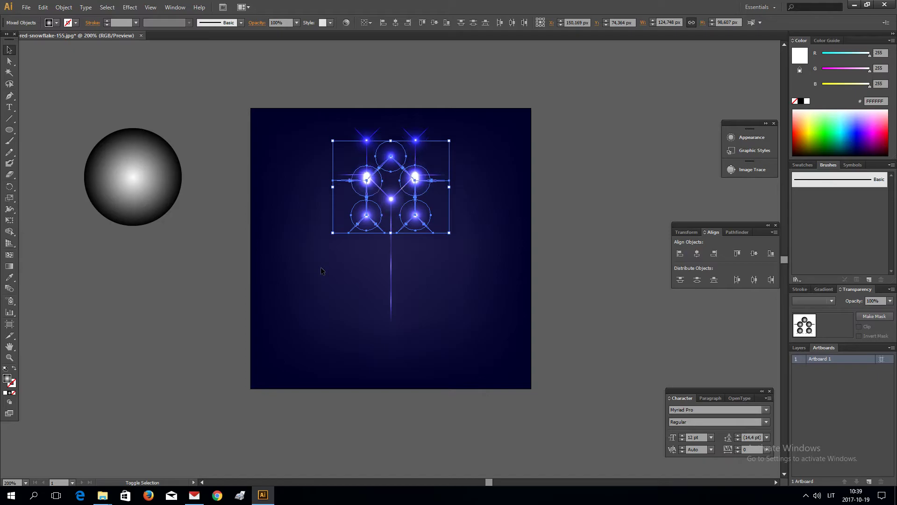
{"action": "left_click", "coordinate": [511, 332]}
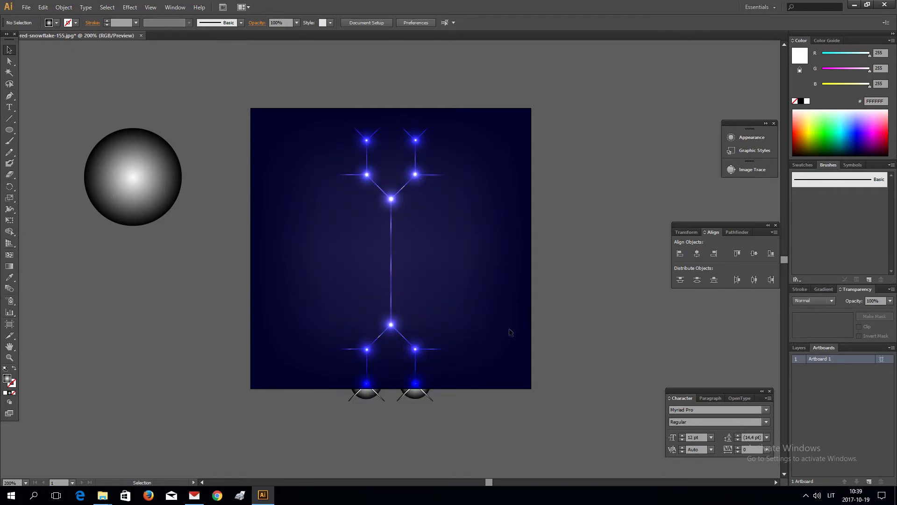
- Select both branches, their glows and the column and group them
{"action": "left_click_drag", "start_coordinate": [529, 411], "coordinate": [269, 134]}
{"action": "right_click", "coordinate": [390, 194]}
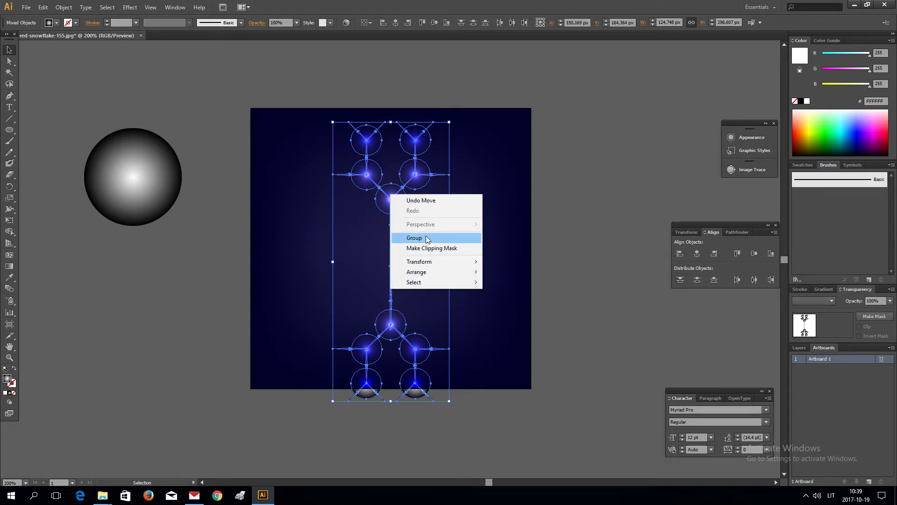
{"action": "left_click", "coordinate": [423, 238]}
- Duplicate the whole snowflake arm group in place and rotate the copy 90° to form a cross
{"action": "left_click", "coordinate": [546, 424]}
{"action": "left_click_drag", "start_coordinate": [546, 424], "coordinate": [273, 71]}
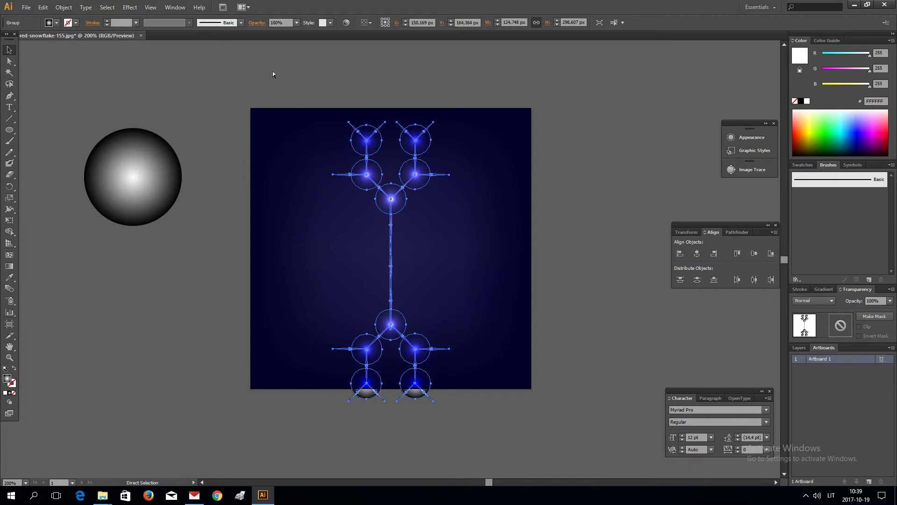
{"action": "key", "text": "v"}
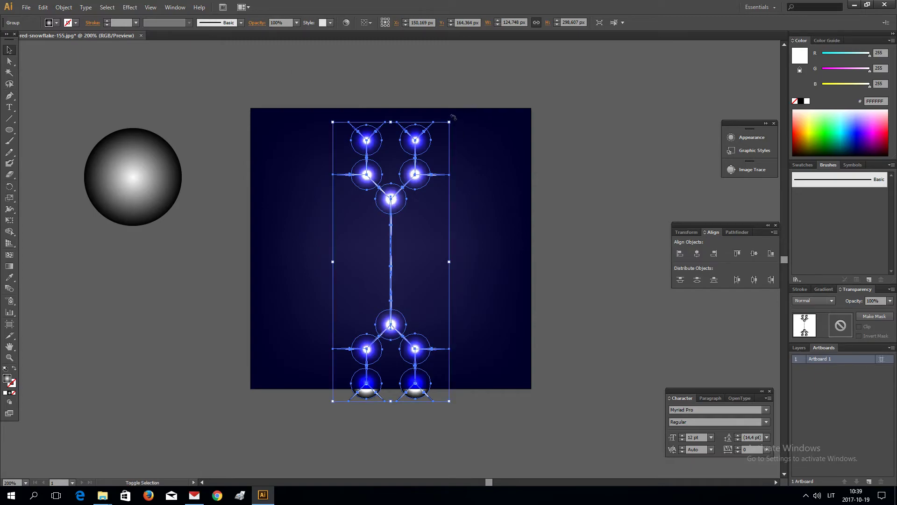
{"action": "left_click_drag", "start_coordinate": [454, 117], "coordinate": [287, 191]}
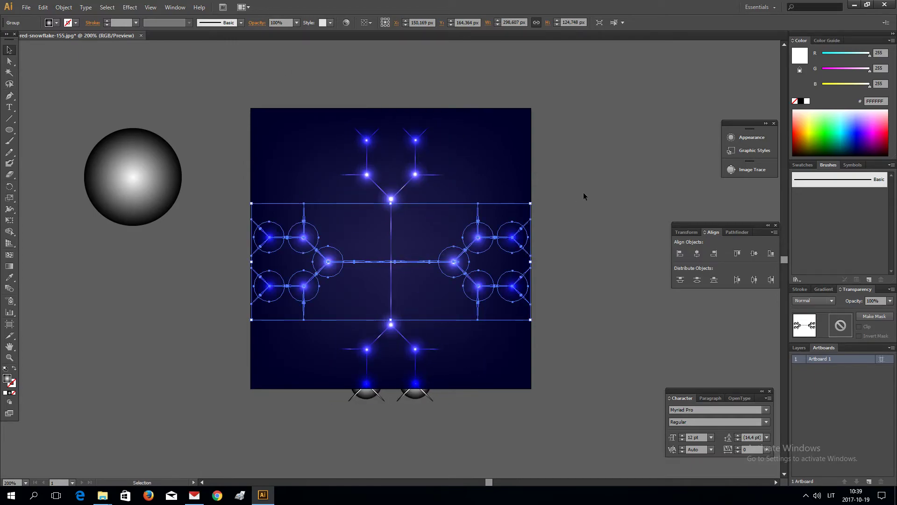
- Select the whole cross-shaped snowflake, duplicate it in place and rotate the copy 45° to form eight arms
{"action": "left_click", "coordinate": [557, 326]}
{"action": "key", "text": "ctrl+a"}
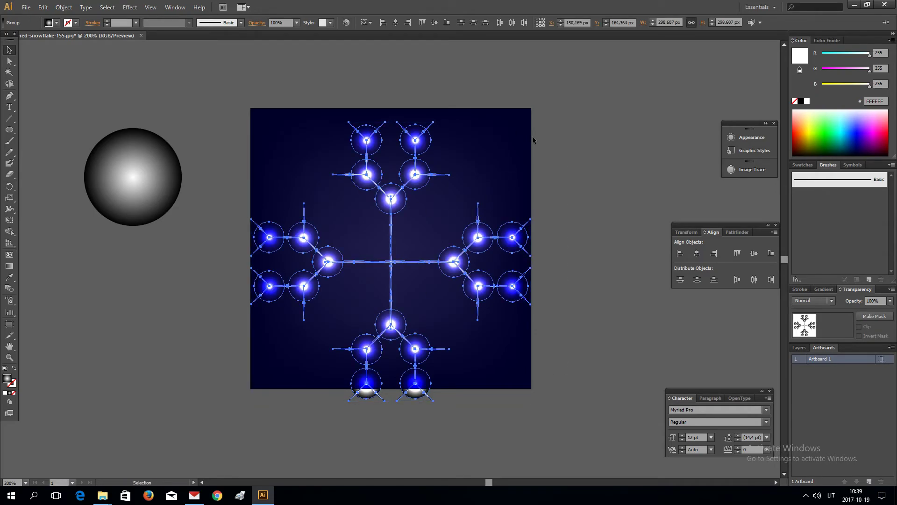
{"action": "left_click_drag", "start_coordinate": [548, 139], "coordinate": [579, 212]}
{"action": "left_click", "coordinate": [582, 299]}
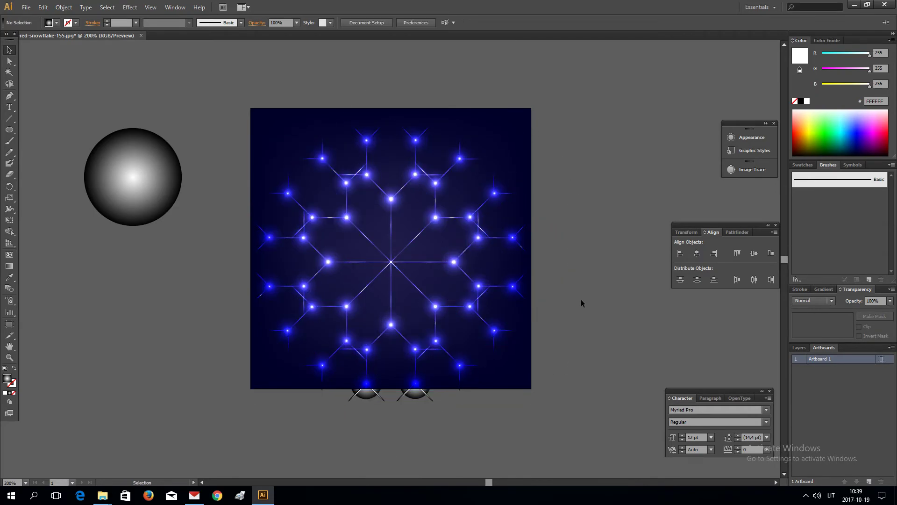
- Scale the entire eight-armed snowflake proportionally to about 234 px wide so it fits inside the background
{"action": "key", "text": "ctrl+minus"}
{"action": "key", "text": "ctrl+minus"}
{"action": "key", "text": "ctrl+plus"}
{"action": "key", "text": "ctrl+plus"}
{"action": "left_click_drag", "start_coordinate": [587, 418], "coordinate": [251, 98]}
{"action": "left_click_drag", "start_coordinate": [391, 401], "coordinate": [390, 356]}
{"action": "left_click_drag", "start_coordinate": [391, 123], "coordinate": [393, 139]}
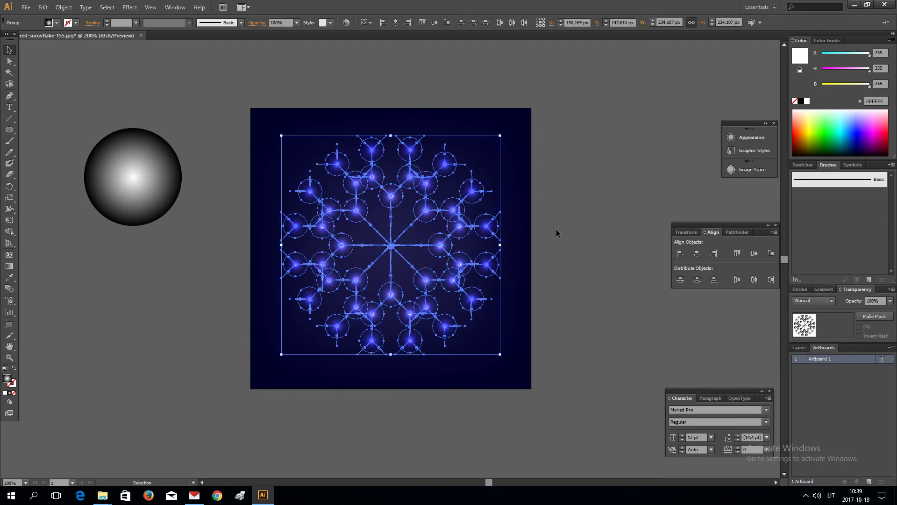
{"action": "left_click", "coordinate": [569, 312]}
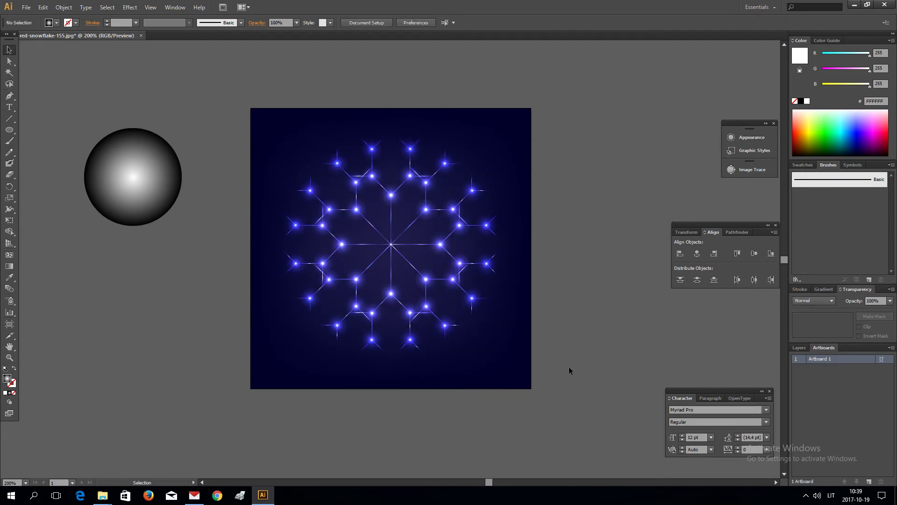
- Select all parts of the eight-armed snowflake and group them
{"action": "left_click_drag", "start_coordinate": [479, 317], "coordinate": [279, 111]}
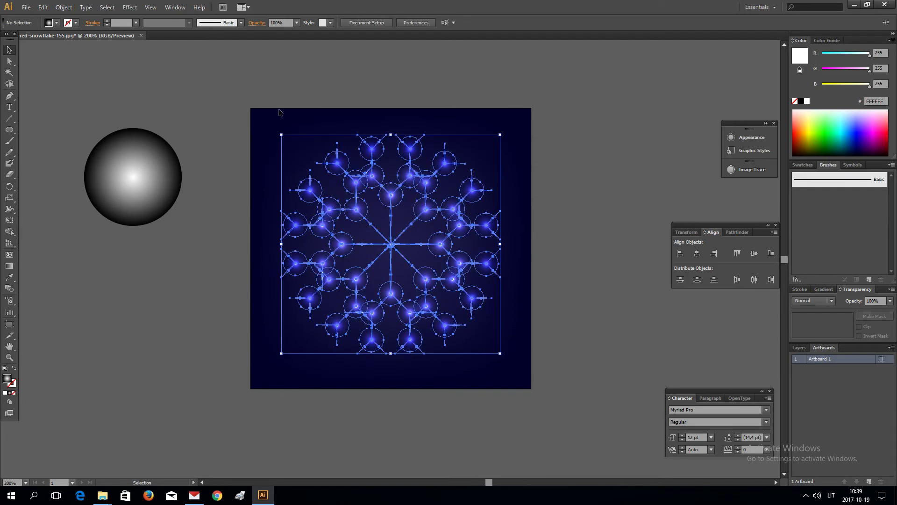
{"action": "right_click", "coordinate": [390, 193]}
{"action": "left_click", "coordinate": [414, 238]}
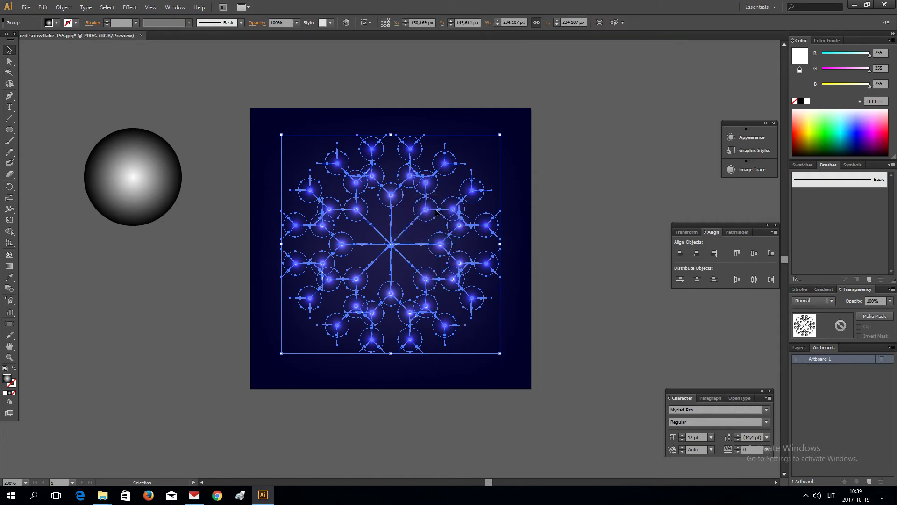
- Duplicate the snowflake group in place and shrink the copy proportionally about its centre to about 118 px wide
{"action": "key", "text": "a"}
{"action": "key", "text": "ctrl"}
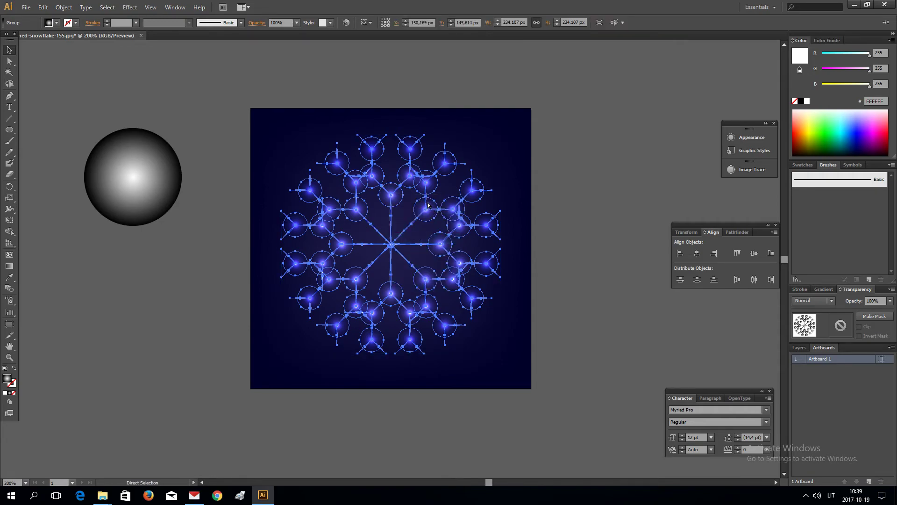
{"action": "key", "text": "ctrl"}
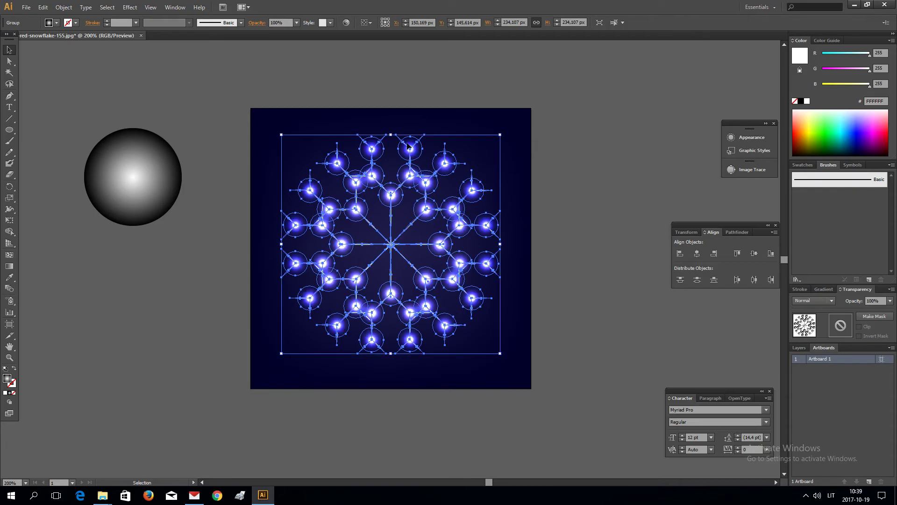
{"action": "left_click_drag", "start_coordinate": [391, 135], "coordinate": [391, 189]}
{"action": "left_click_drag", "start_coordinate": [395, 354], "coordinate": [387, 300]}
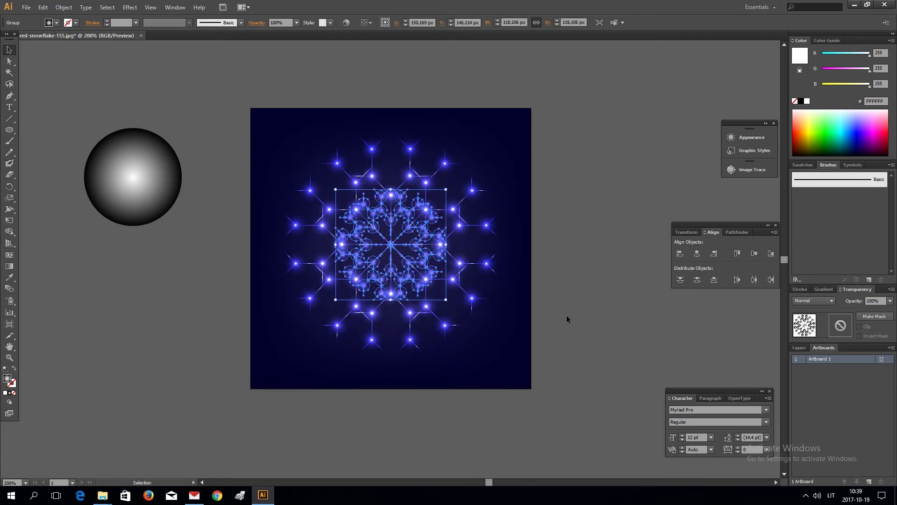
- Delete the spare black-and-white gradient circle beside the artboard
{"action": "left_click", "coordinate": [135, 187]}
{"action": "key", "text": "Delete"}
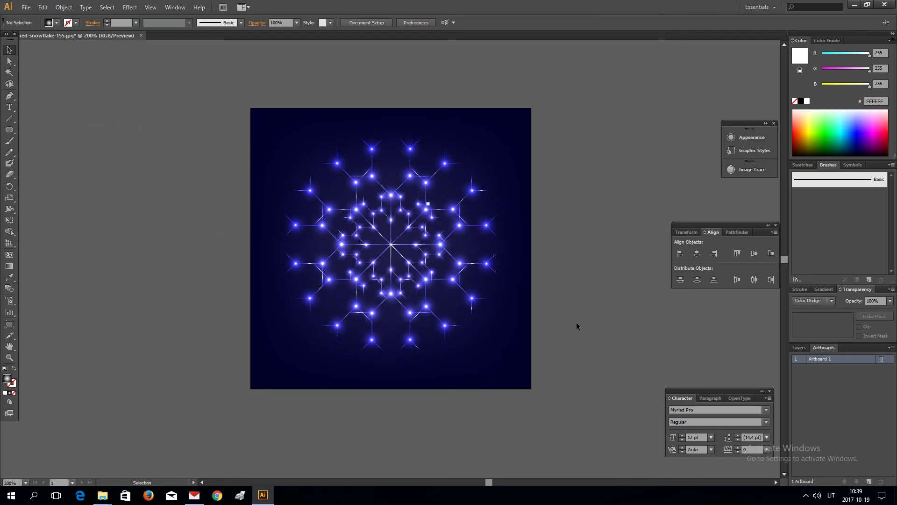
- Select the large and small snowflakes and align their centres with each other
{"action": "left_click_drag", "start_coordinate": [563, 364], "coordinate": [222, 159]}
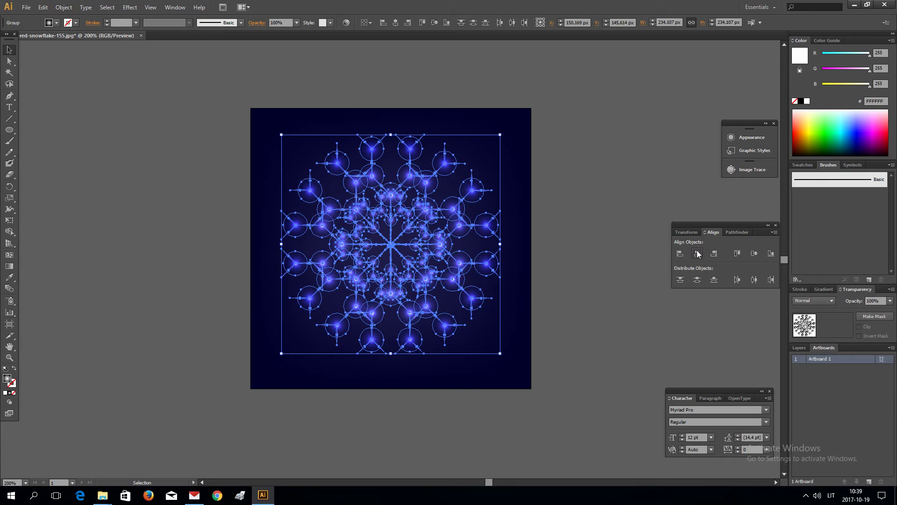
{"action": "left_click", "coordinate": [752, 256]}
{"action": "left_click", "coordinate": [588, 282]}
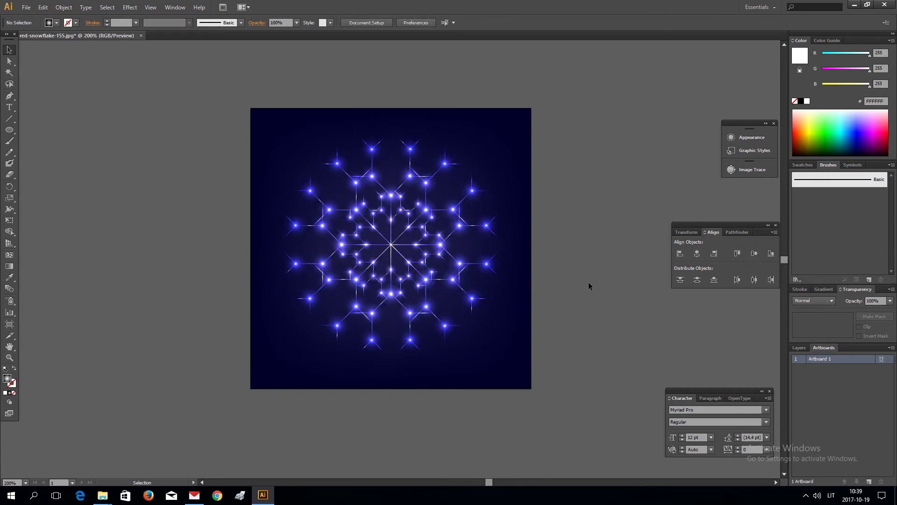
- Examine the layered snowflake design from farther away and close up
{"action": "key", "text": "ctrl+minus"}
{"action": "key", "text": "ctrl+minus"}
{"action": "key", "text": "ctrl+minus"}
{"action": "key", "text": "ctrl+plus"}
{"action": "key", "text": "ctrl+plus"}
{"action": "key", "text": "ctrl+plus"}
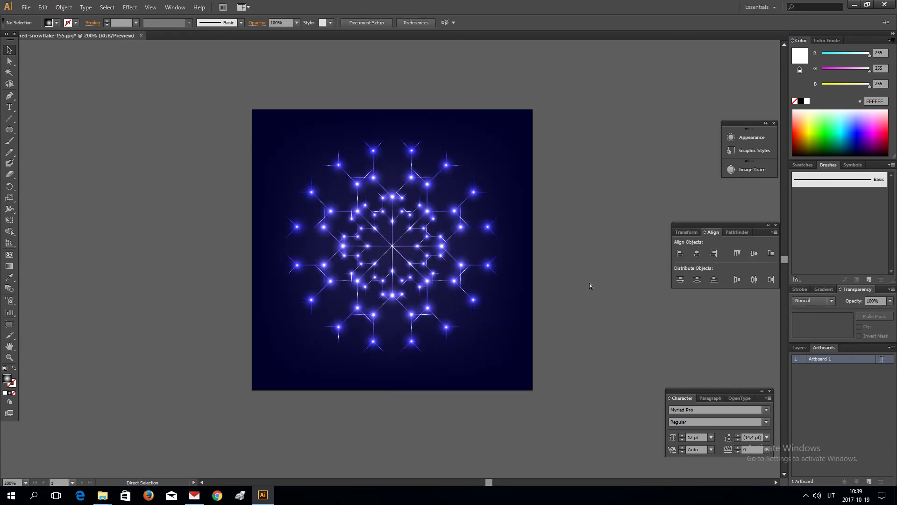
{"action": "key", "text": "ctrl+plus"}
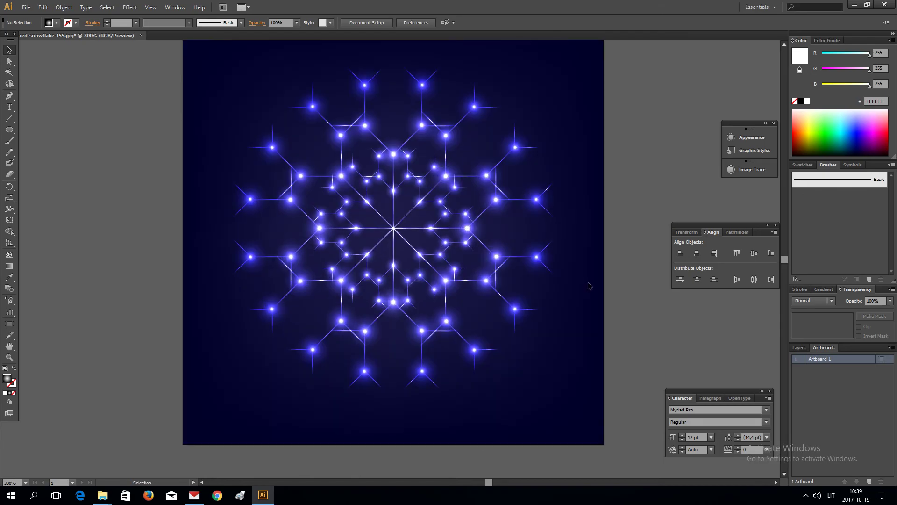
{"action": "key", "text": "ctrl+minus"}
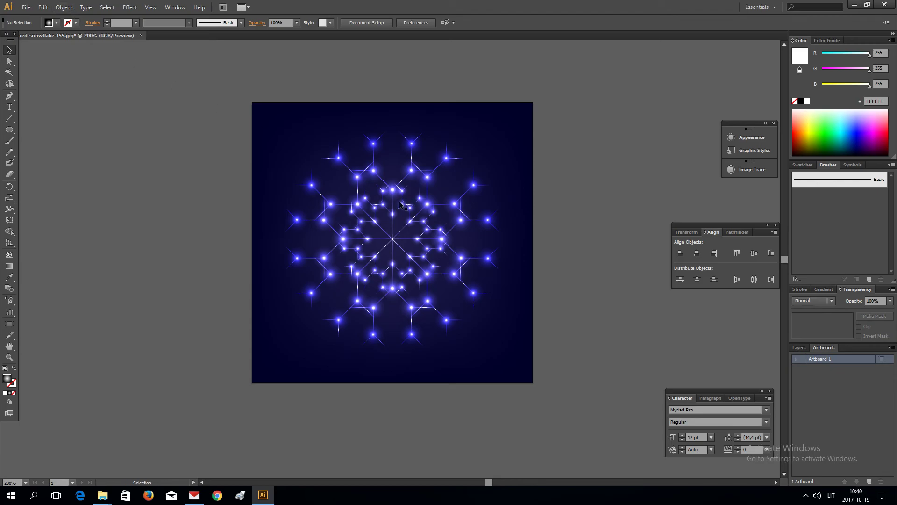
- Unlock the background mesh and recolour its centre mesh point to a muted red, RGB 109, 49, 72
{"action": "left_click", "coordinate": [64, 7]}
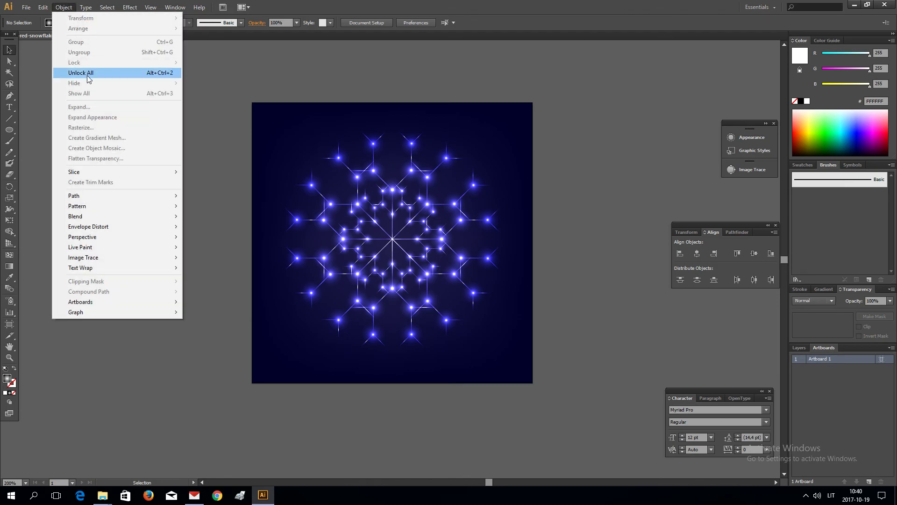
{"action": "left_click", "coordinate": [67, 72]}
{"action": "left_click", "coordinate": [10, 61]}
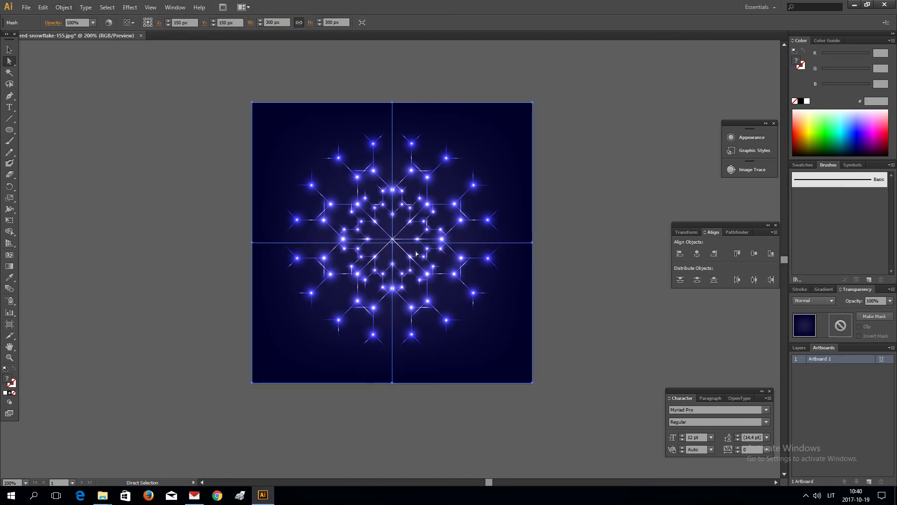
{"action": "left_click", "coordinate": [393, 243]}
{"action": "left_click_drag", "start_coordinate": [828, 53], "coordinate": [842, 53]}
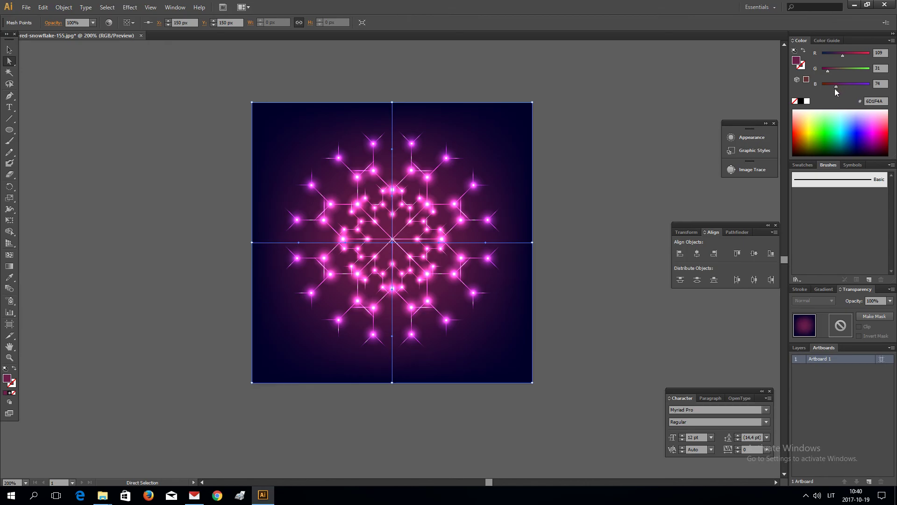
{"action": "left_click_drag", "start_coordinate": [832, 87], "coordinate": [829, 87]}
{"action": "left_click_drag", "start_coordinate": [834, 70], "coordinate": [831, 70]}
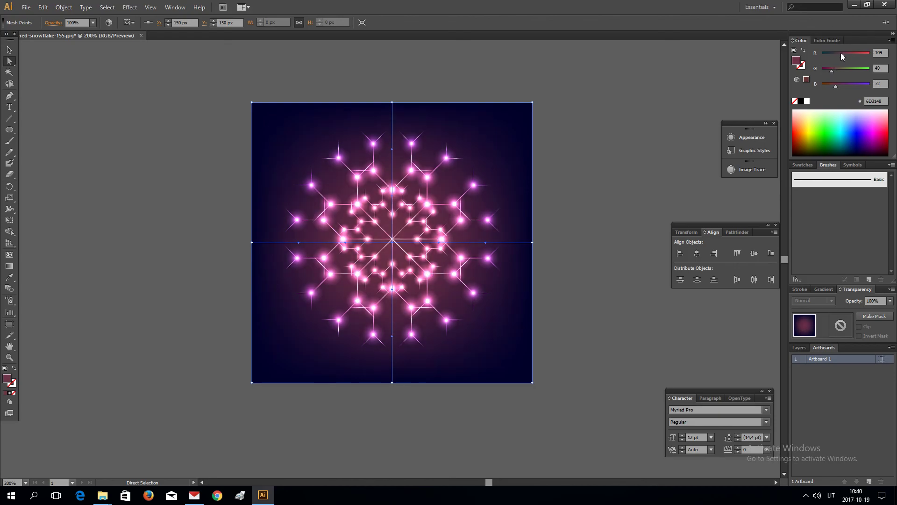